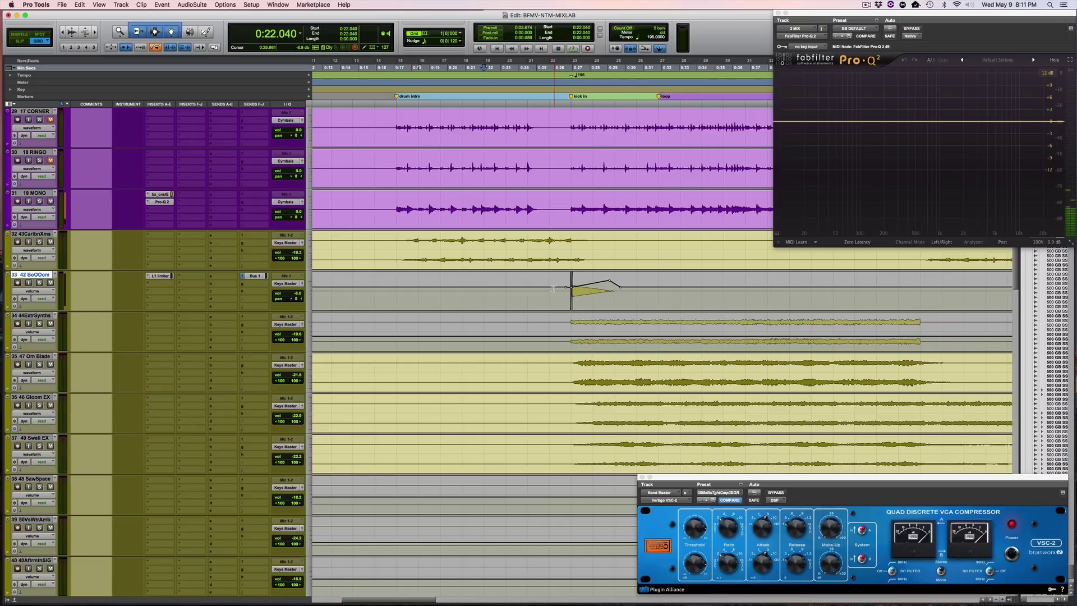
- Mark out the 42 BoOOom hit around the kick in marker and examine its start up close
left_click_drag(529, 292, 631, 293)
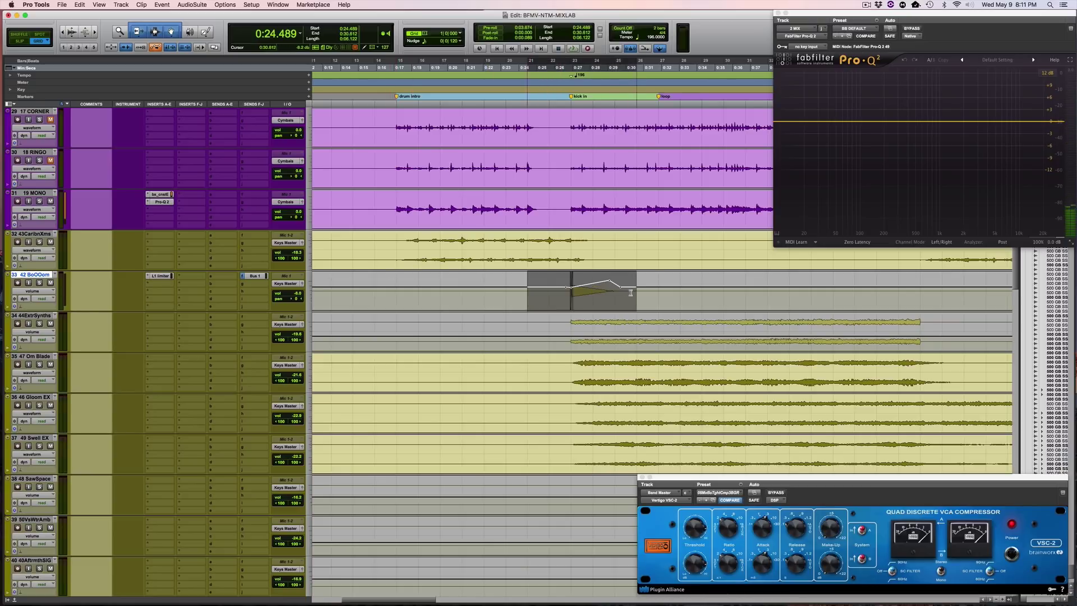
left_click_drag(550, 292, 637, 297)
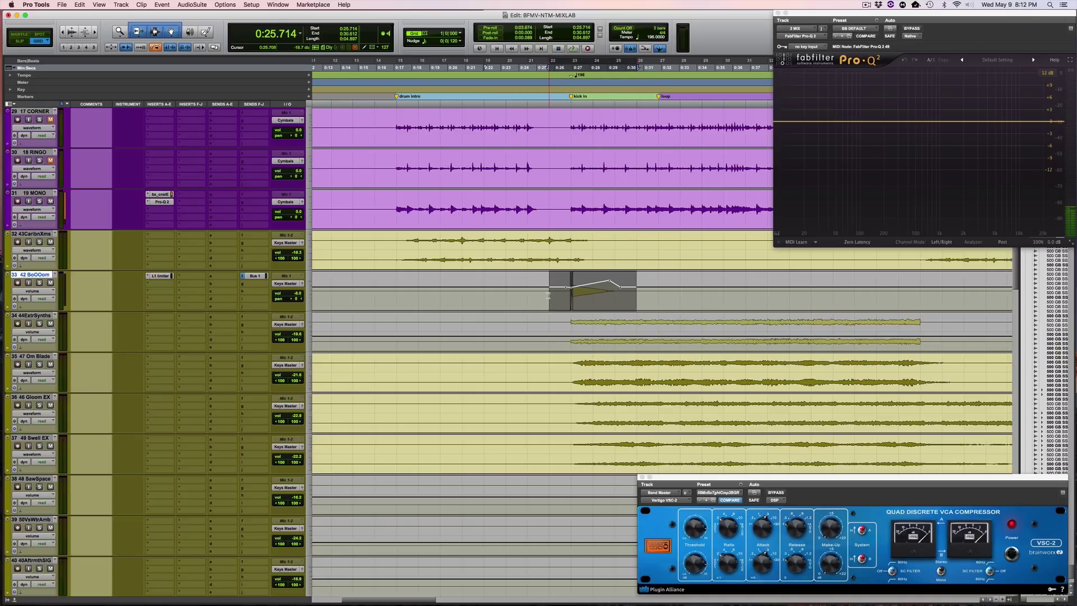
left_click_drag(548, 295, 637, 297)
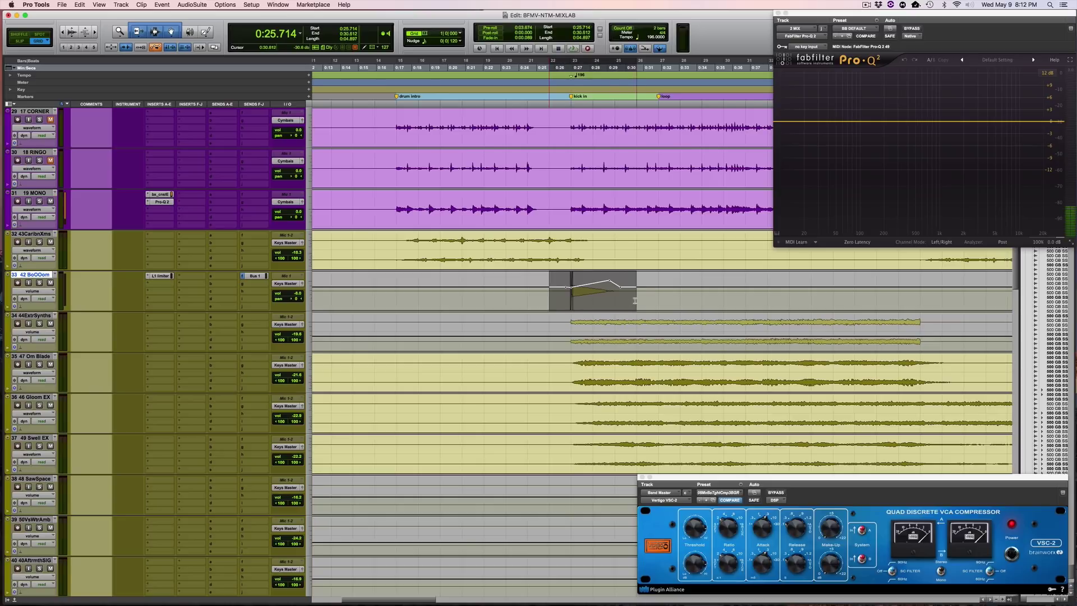
left_click(570, 297)
key("t")
key("t")
key("t")
scroll(611, 296, "right", 5)
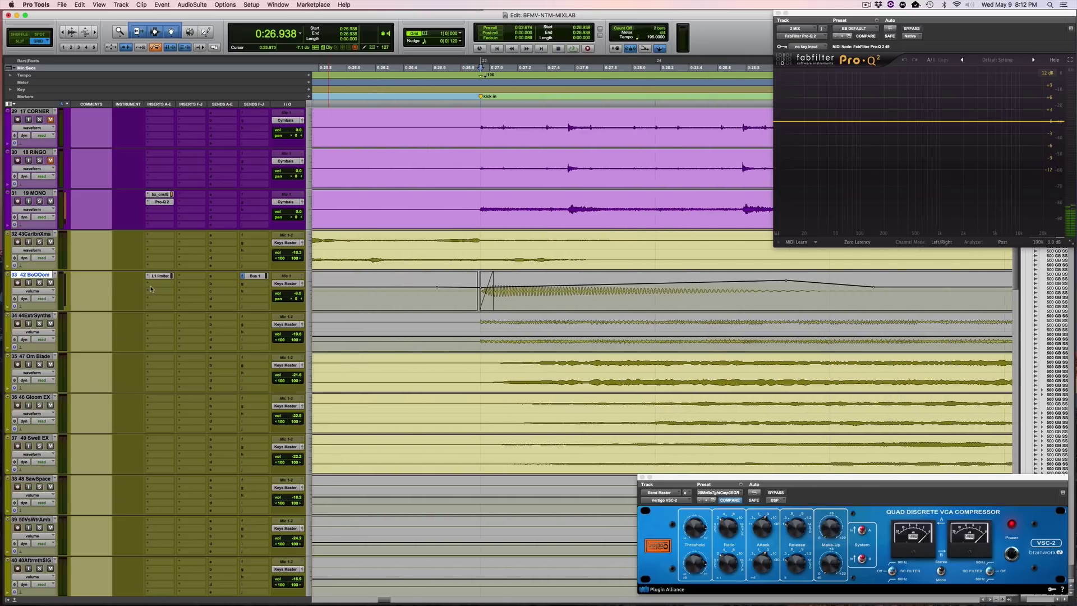
- Bypass the L1 limiter and mute the Bus 1 send on 42 BoOOom, and switch the track to waveform view
left_click(256, 275, "super")
key("ctrl+minus")
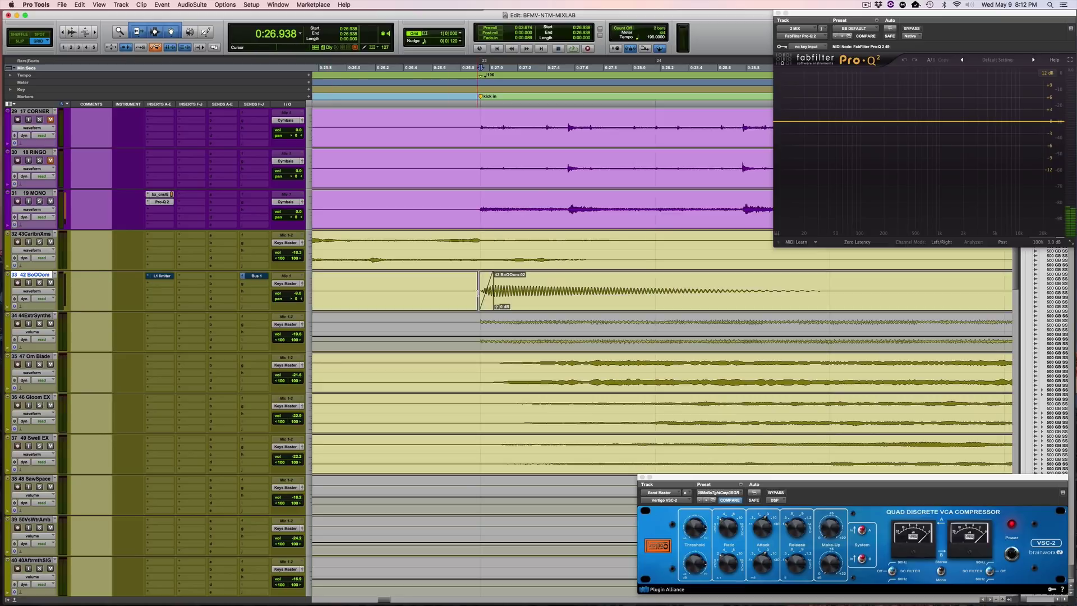
- Delete the fade-in on the 42 BoOOom clip and extend the clip's start back to 0:26.891
left_click(485, 289)
key("Delete")
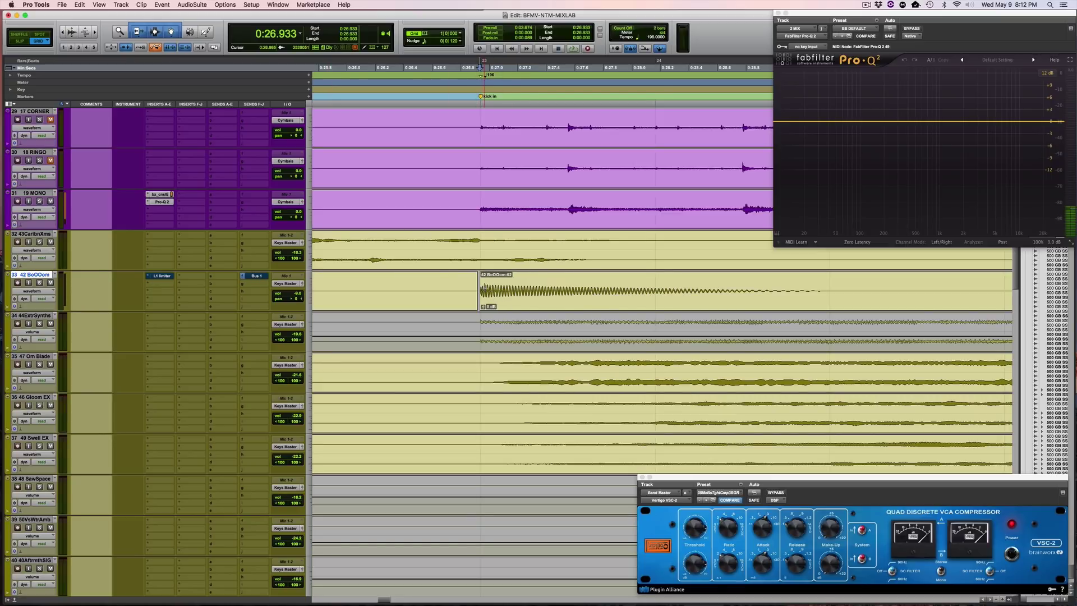
left_click(483, 286)
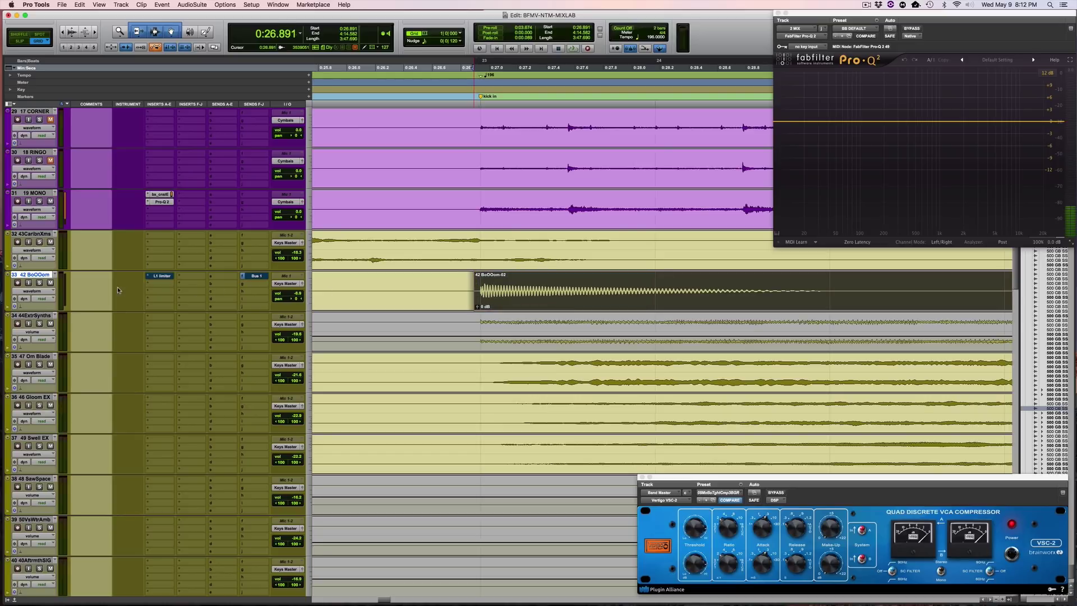
- Set the 42 BoOOom track's automation mode to off and solo the track
left_click(42, 299)
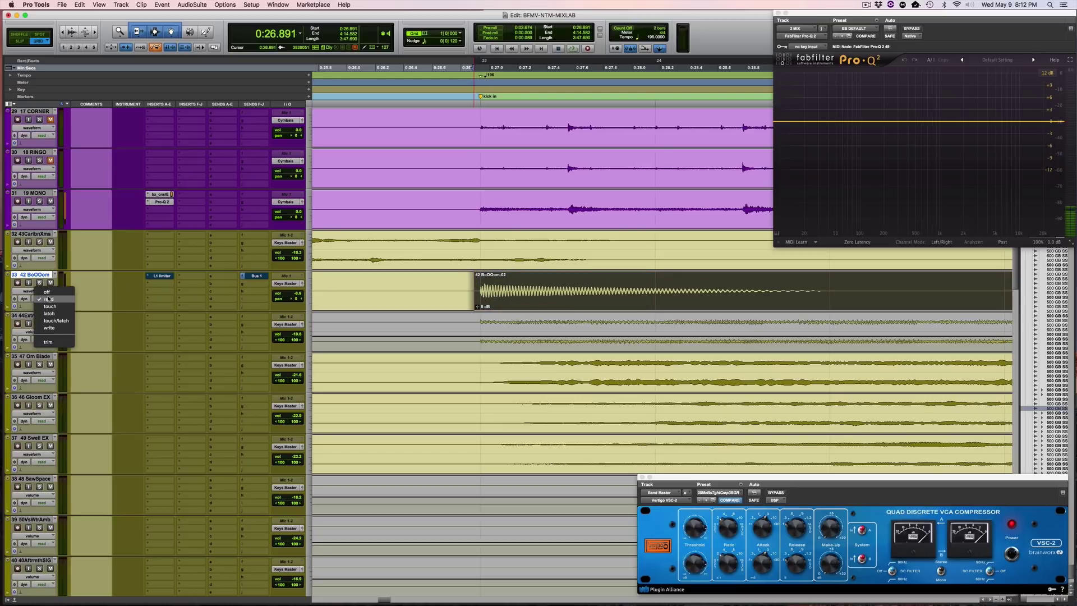
left_click(42, 292)
left_click(39, 283)
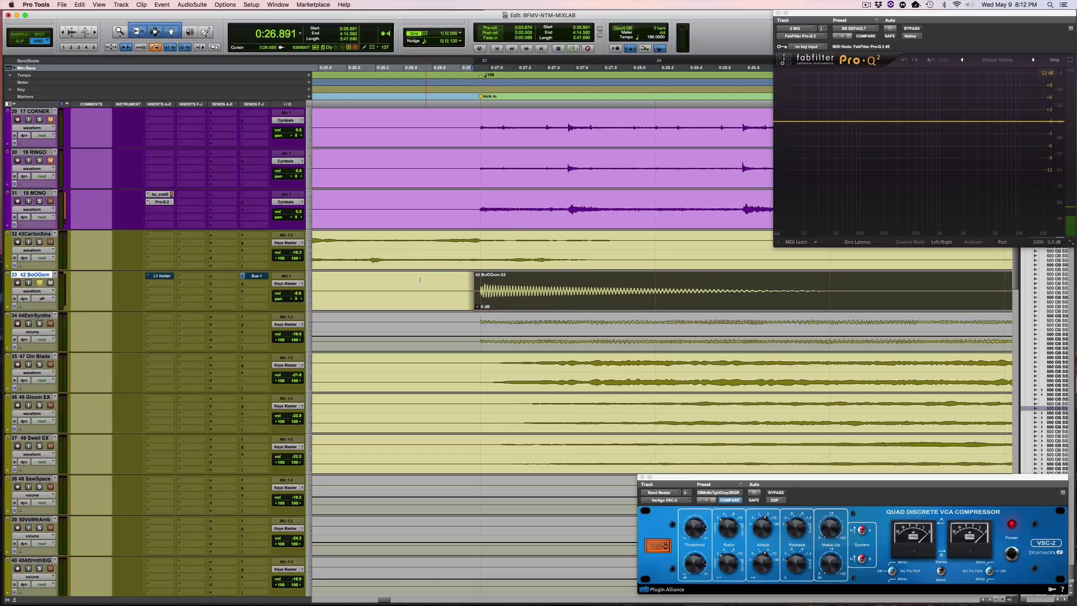
- Audition the soloed 42 BoOOom hit repeatedly from 0:26.224, comparing its sound with the Pro-Q 2 spectrum
left_click(377, 281)
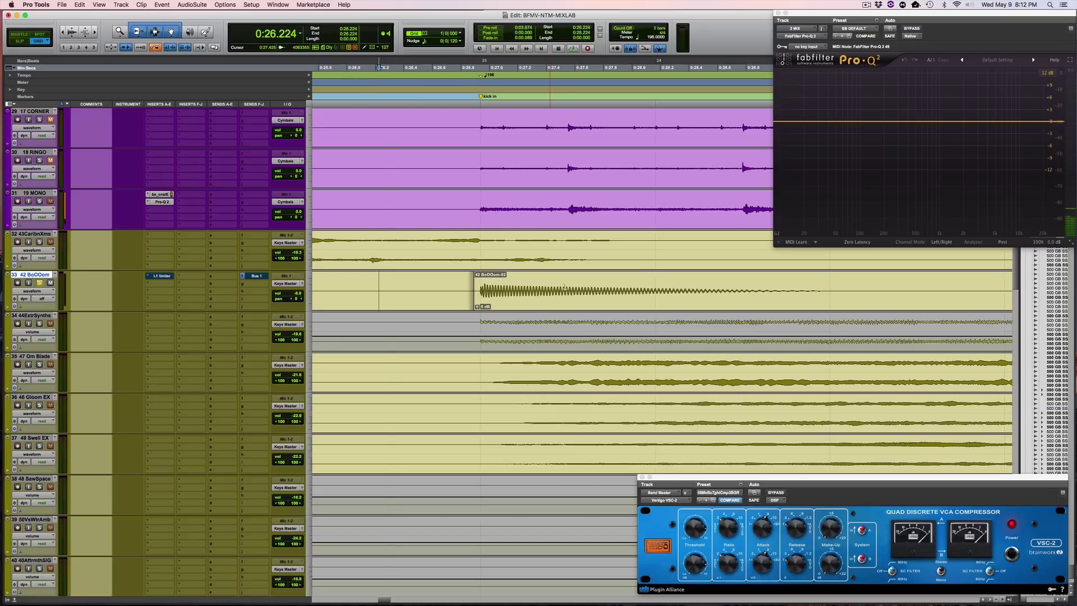
key("space")
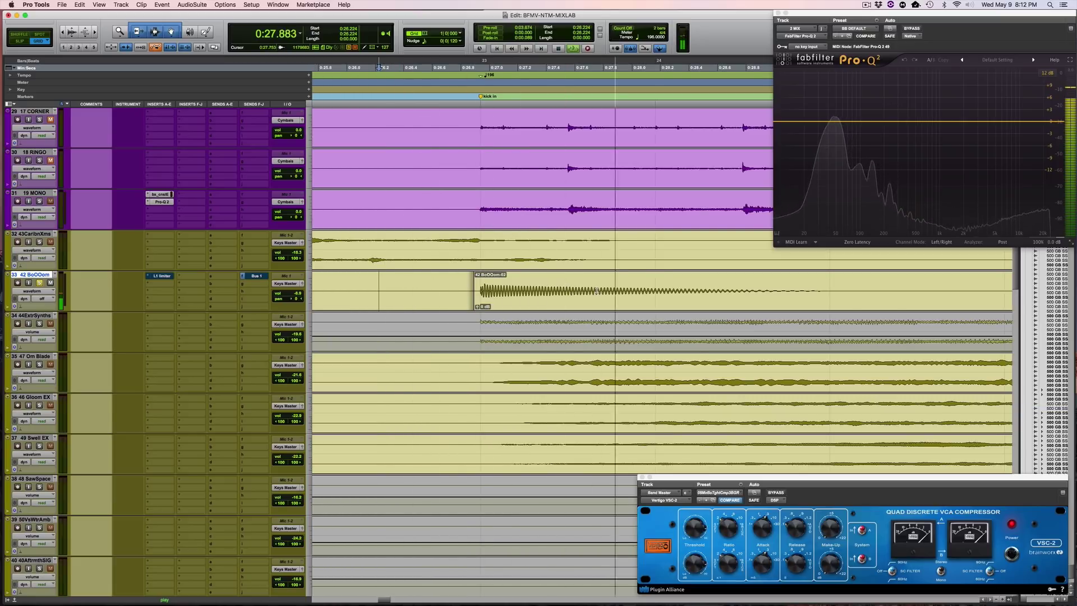
key("space")
key("space")
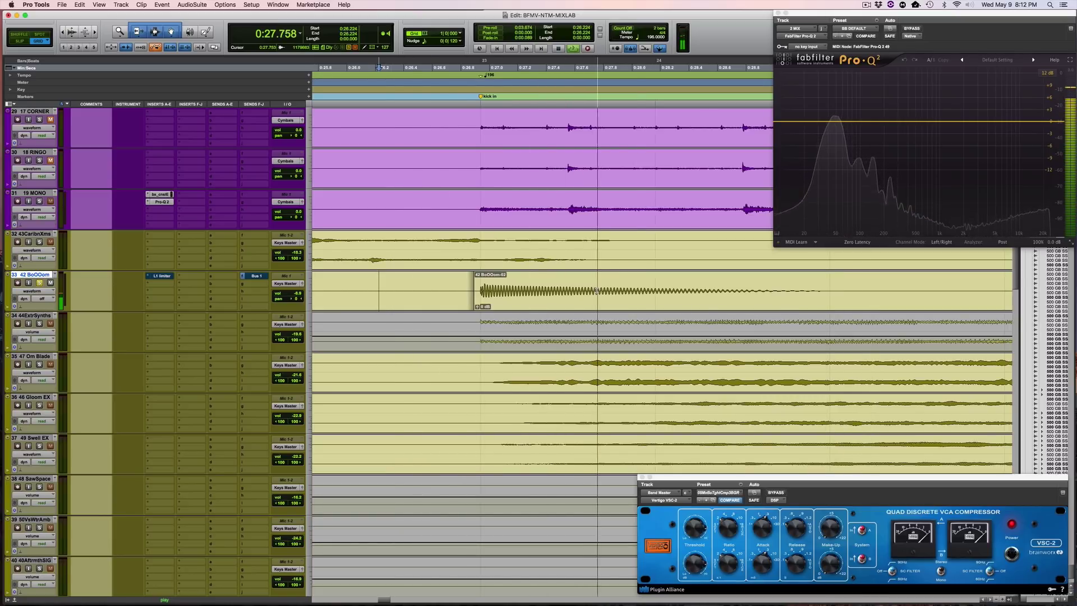
key("space")
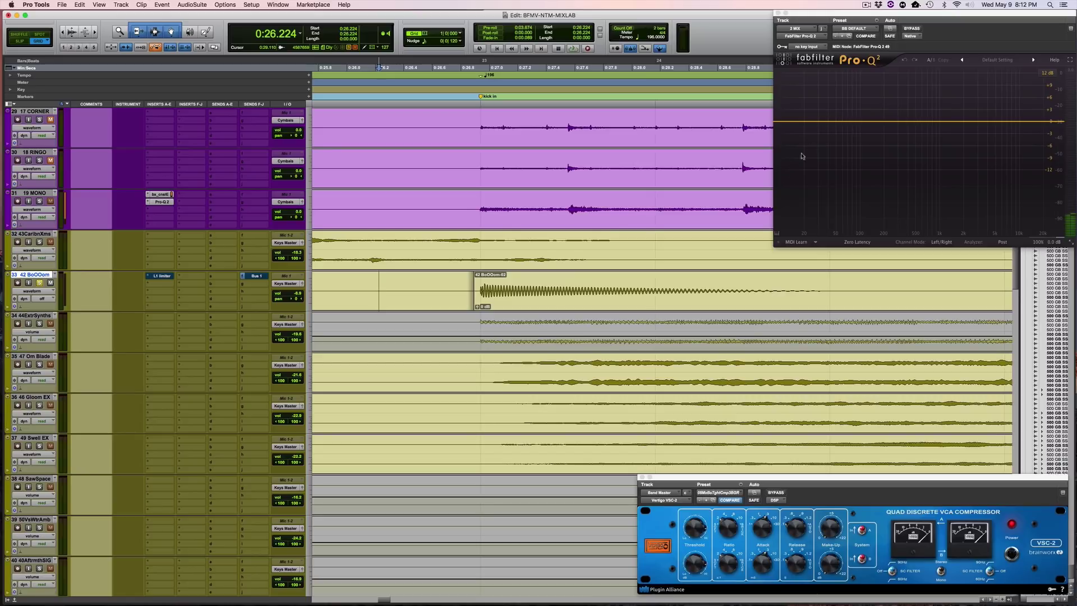
key("space")
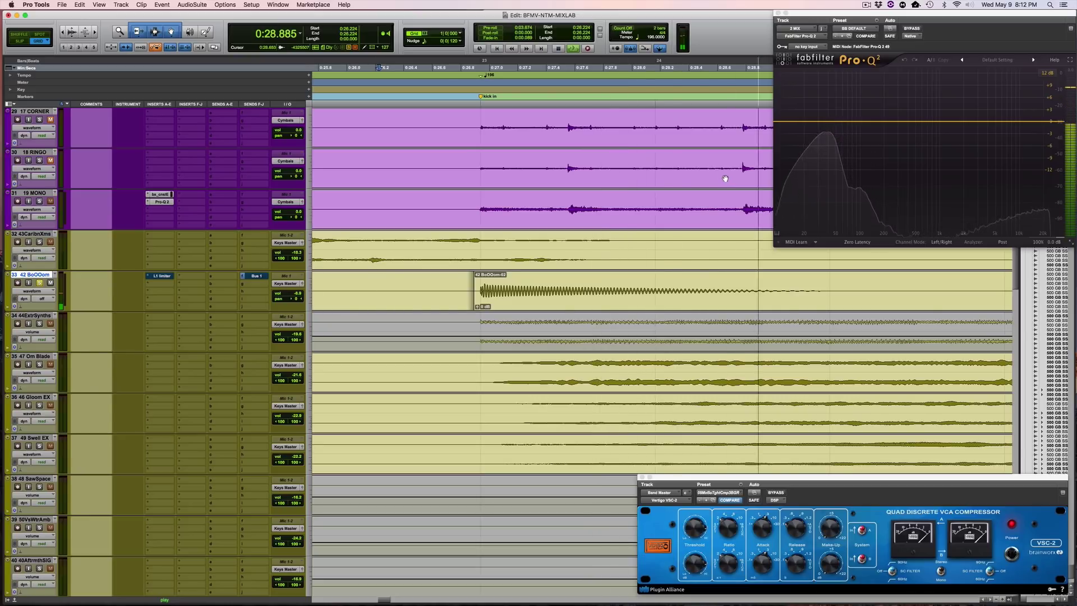
key("space")
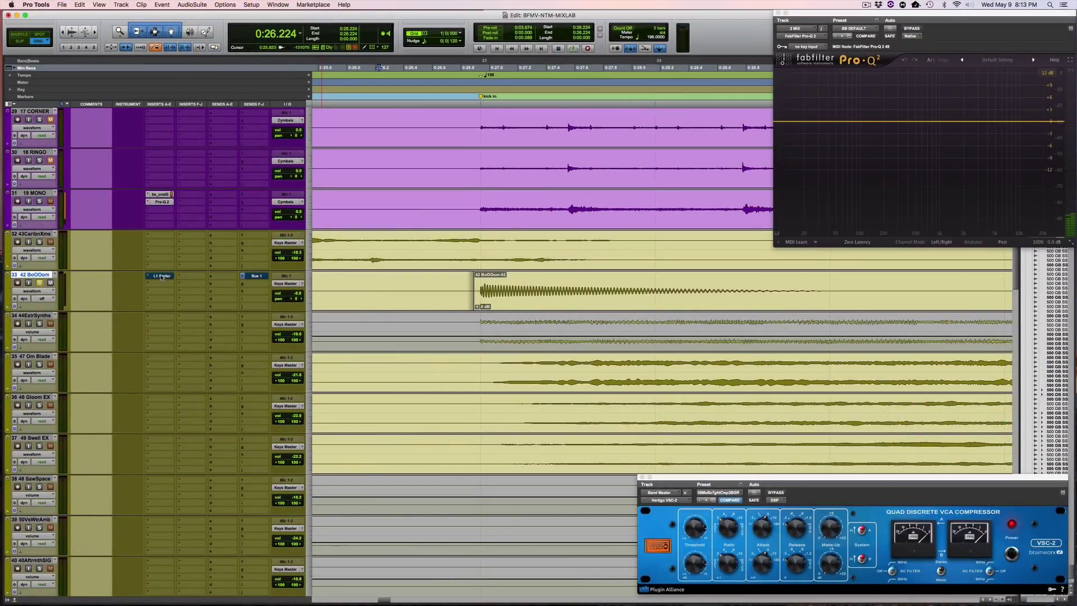
- Open the L1 limiter on 42 BoOOom, move its window clear of the clip, and play the hit while watching its meters
left_click(162, 276)
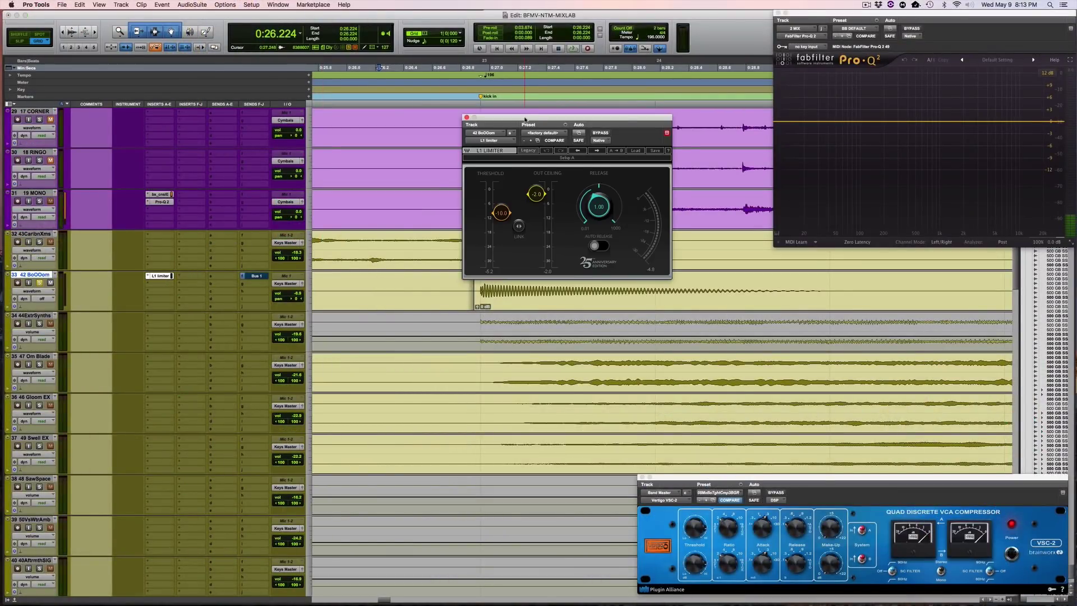
left_click_drag(582, 118, 509, 85)
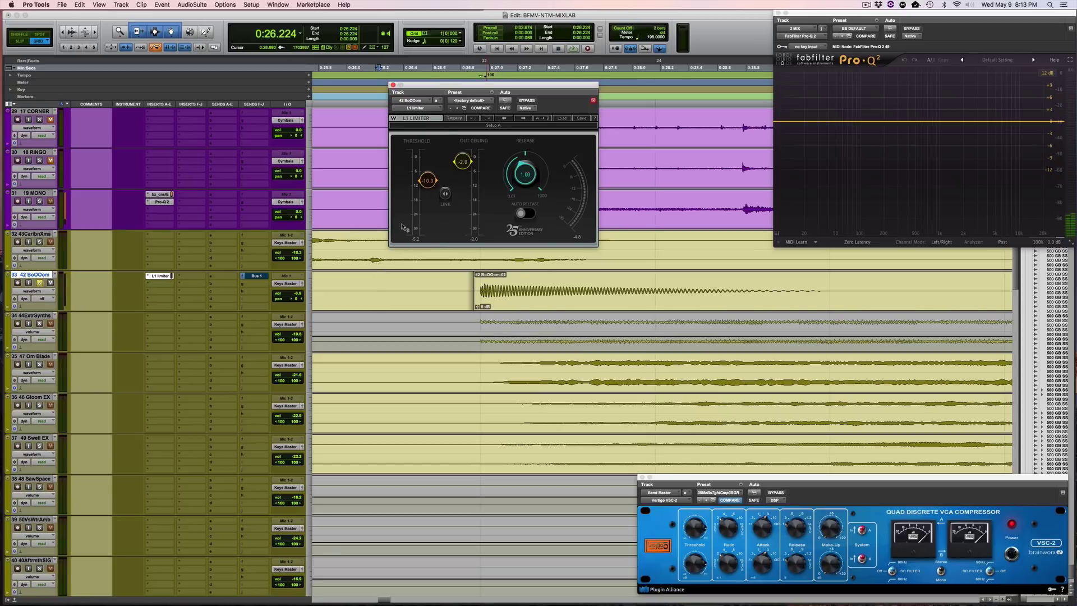
key("space")
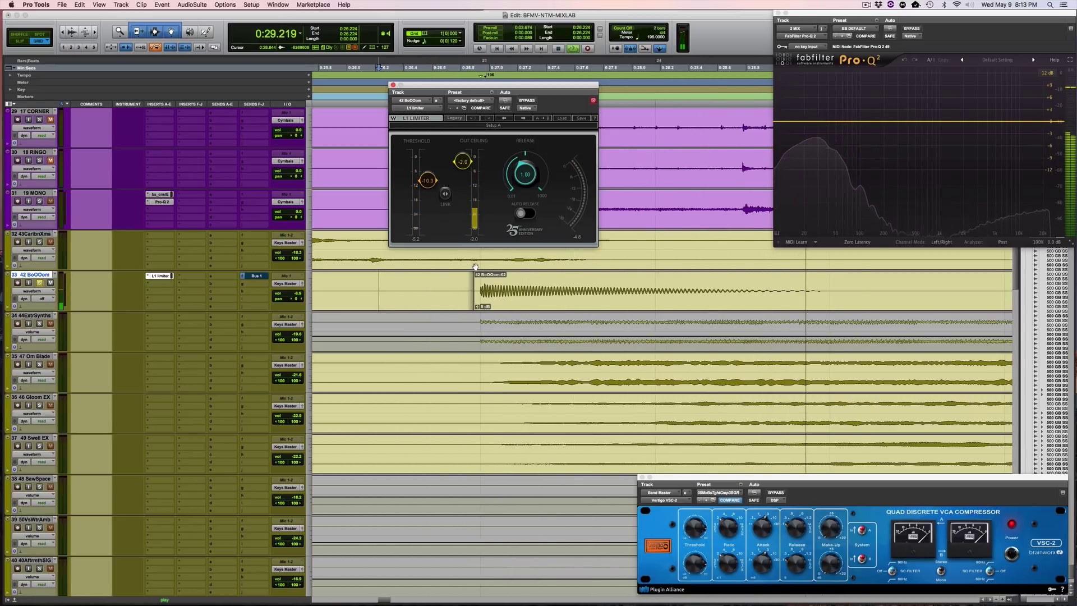
key("space")
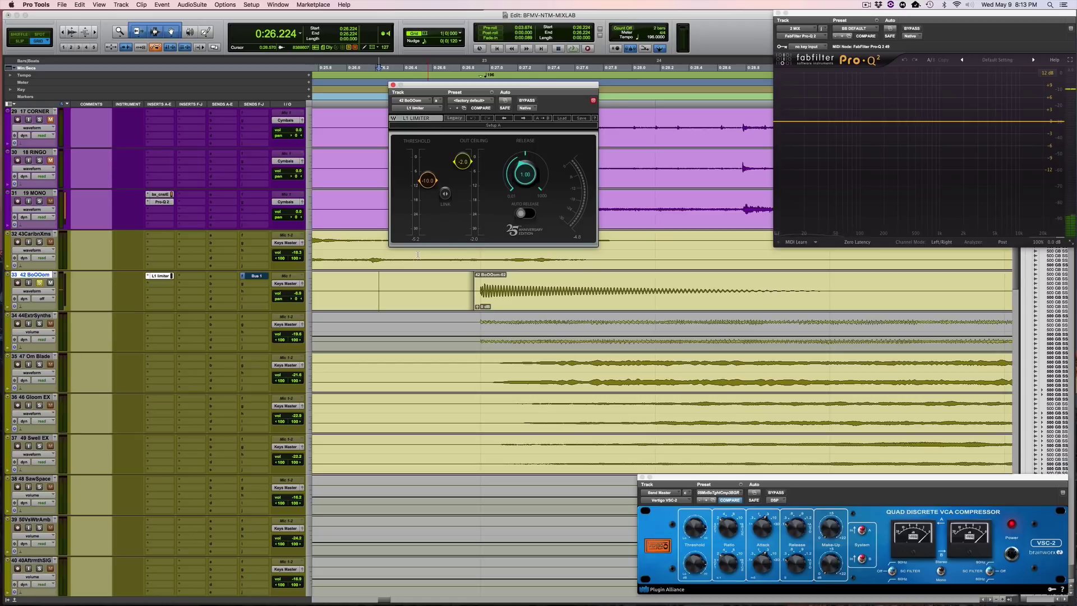
- Cut off the silent lead-in of the 42 BoOOom clip at the kick in marker and save the session
key("t")
key("t")
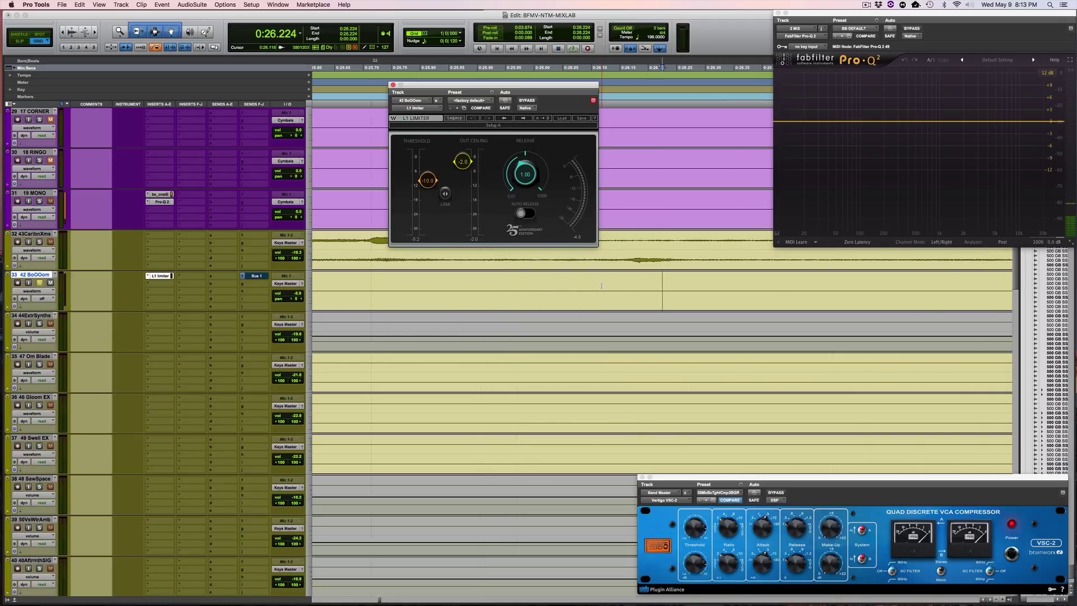
scroll(602, 286, "right", 2)
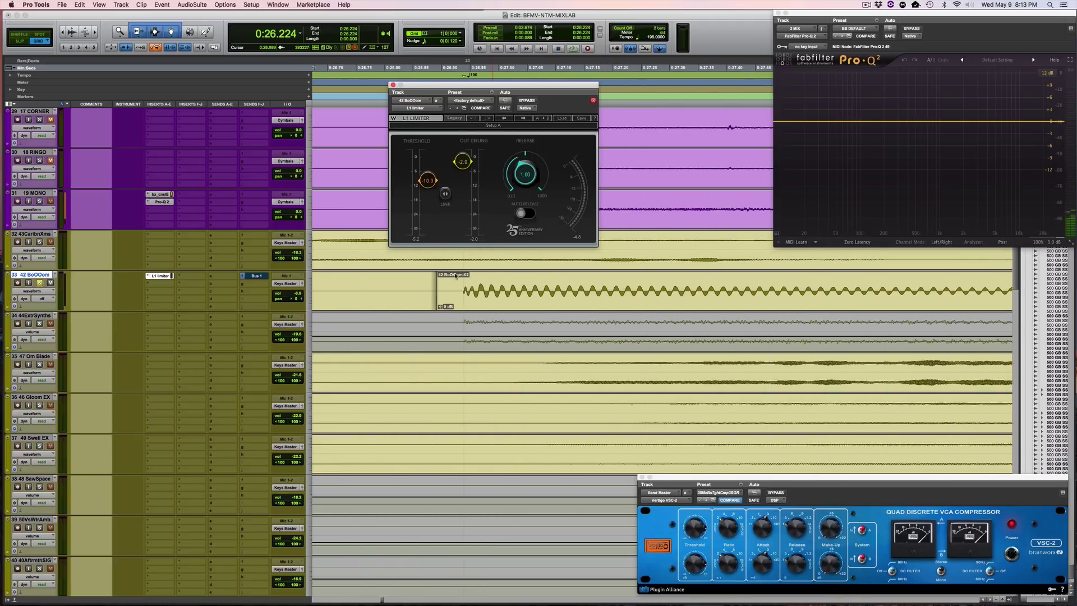
left_click(464, 291)
key("super+e")
left_click(454, 304)
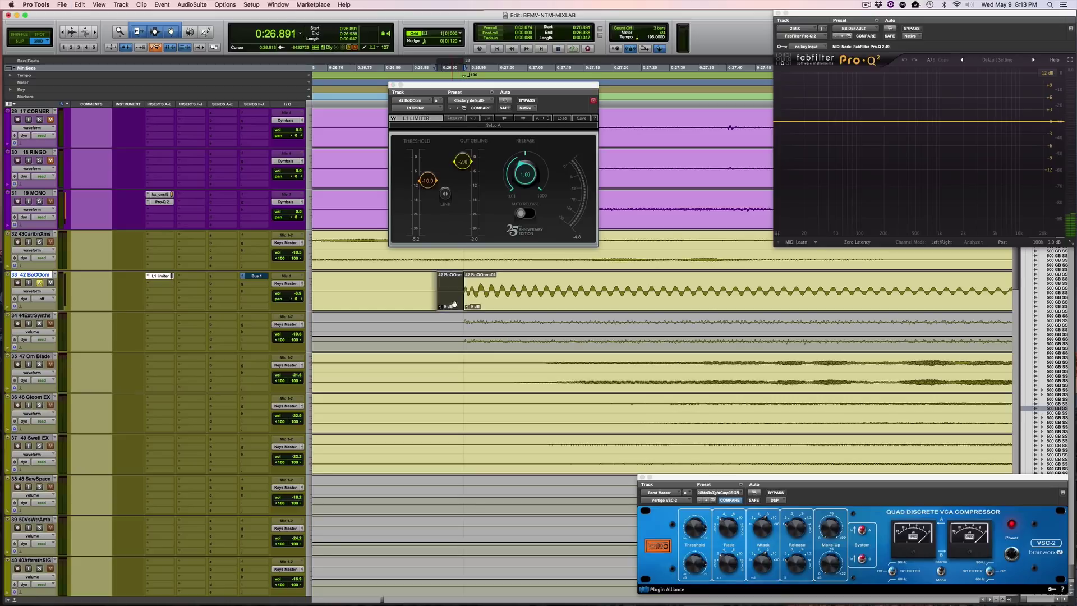
key("Delete")
key("super+s")
key("r")
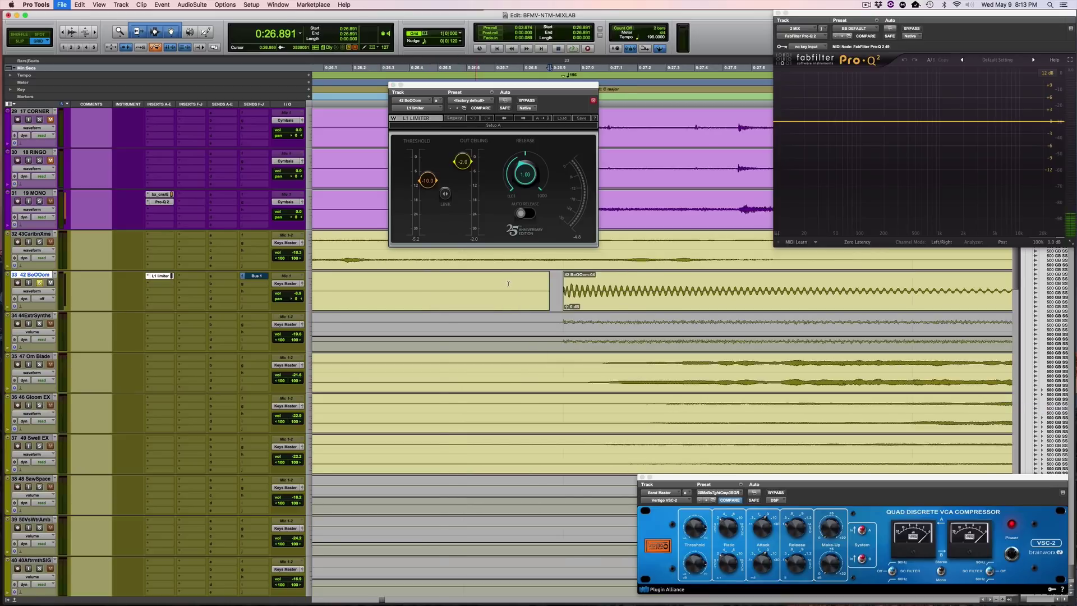
key("r")
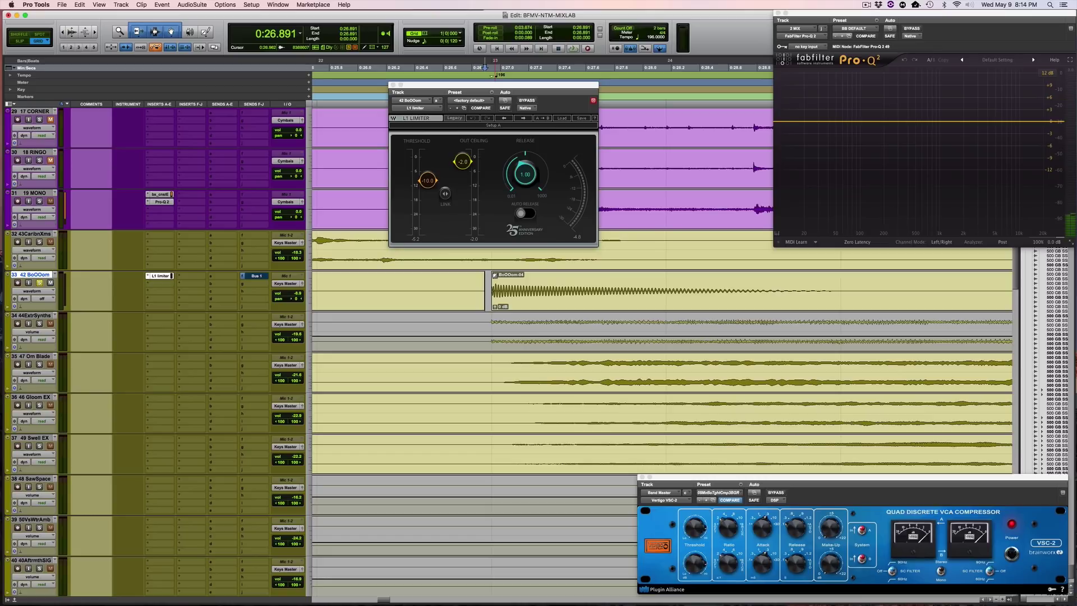
- Add a fade-in about 0.05 s long at the start of the 42 BoOOom clip, from 0:26.938
key("t")
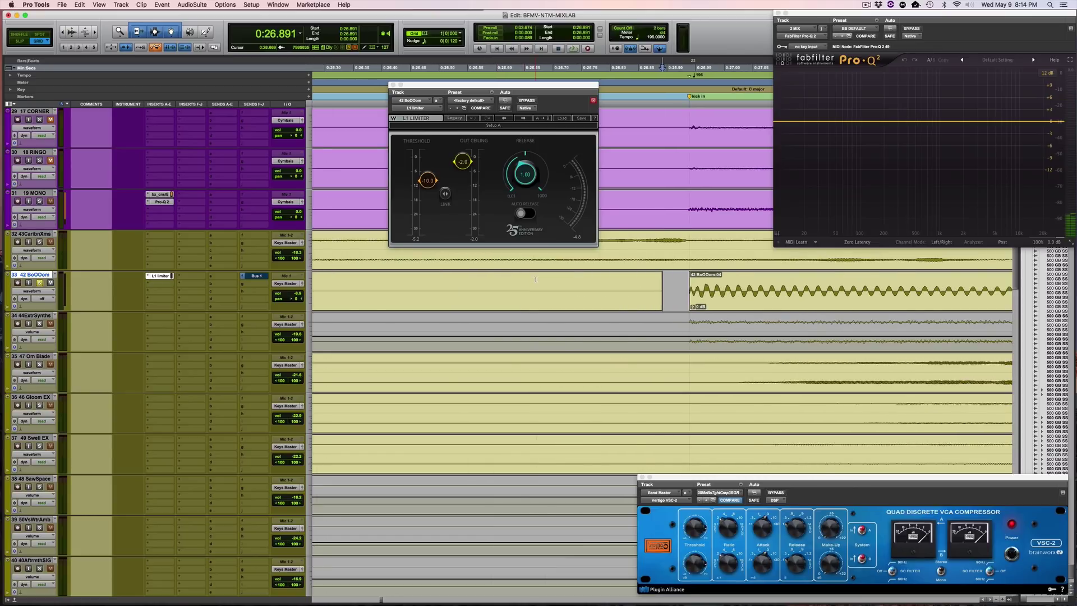
key("t")
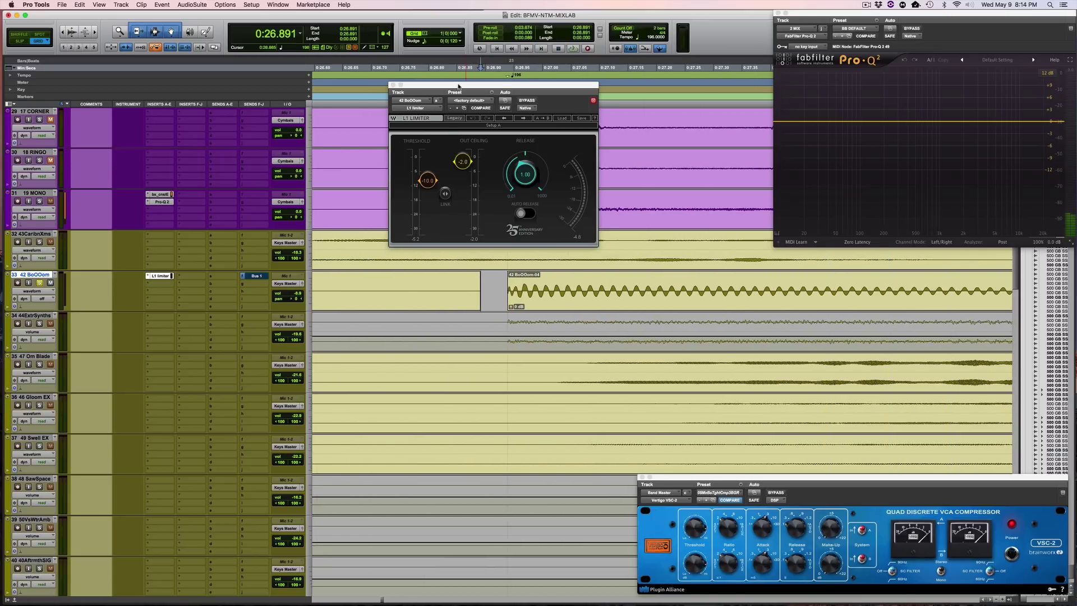
left_click_drag(458, 86, 324, 79)
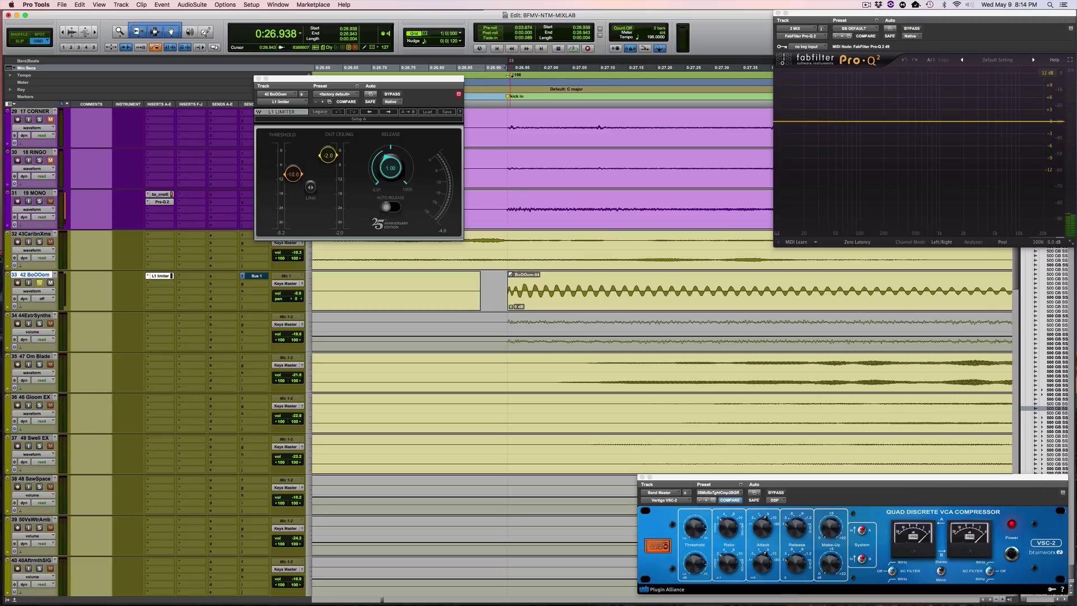
left_click_drag(508, 273, 536, 274)
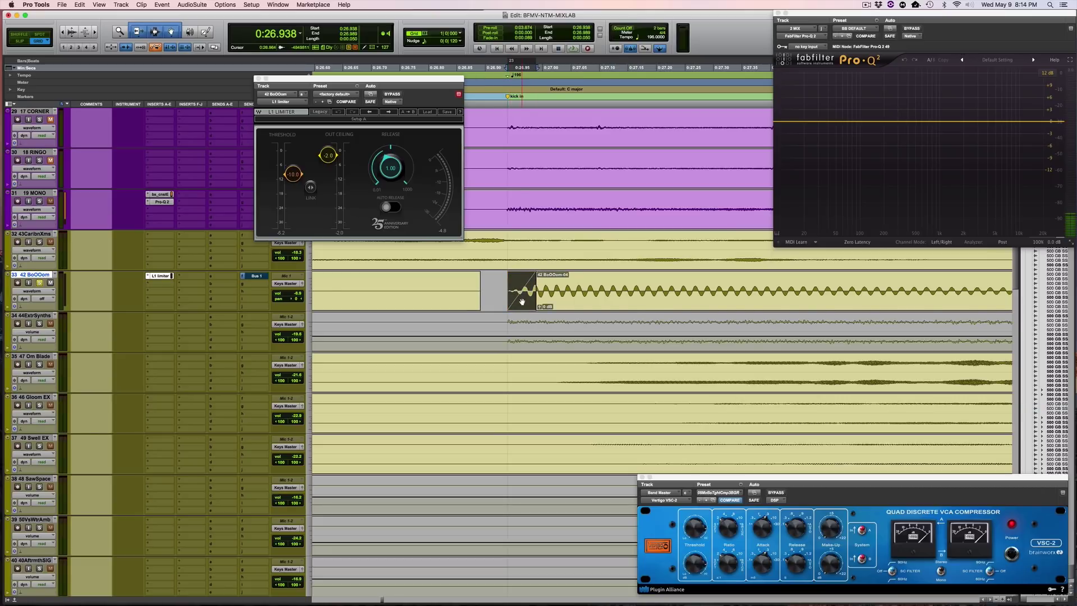
- Try the same fade-in on the first kick hit of the 02 KIK OUT track, undo it, and return to 42 BoOOom
scroll(522, 302, "up", 10)
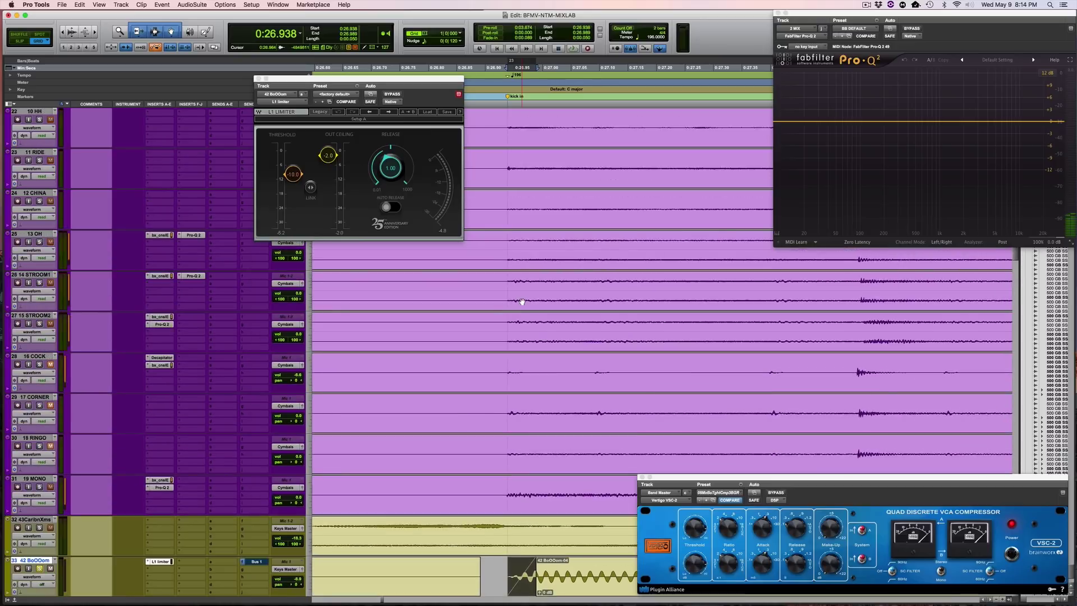
scroll(522, 302, "up", 1)
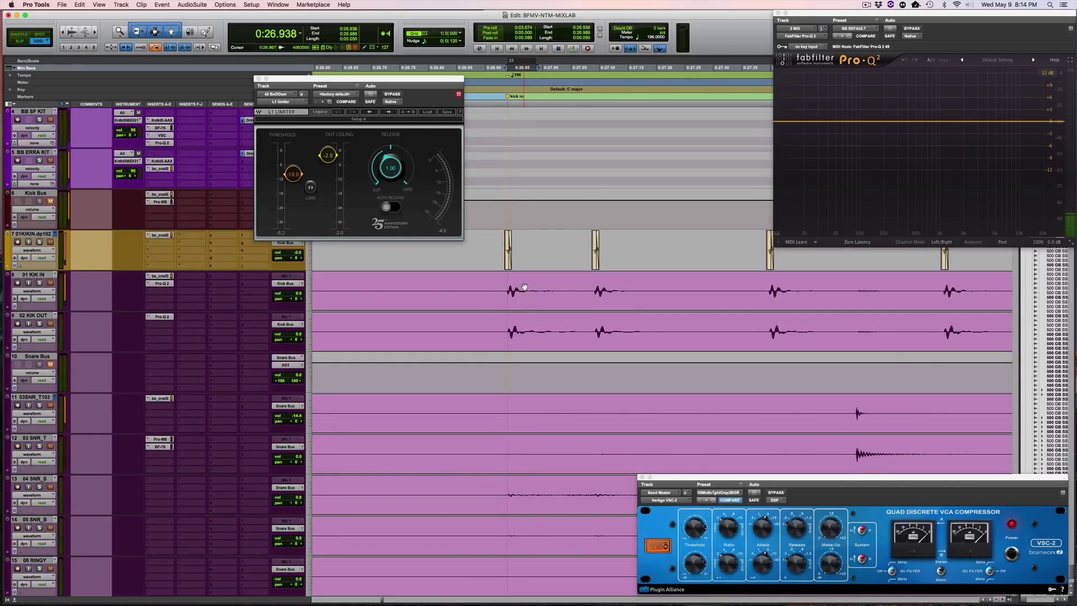
left_click(522, 287)
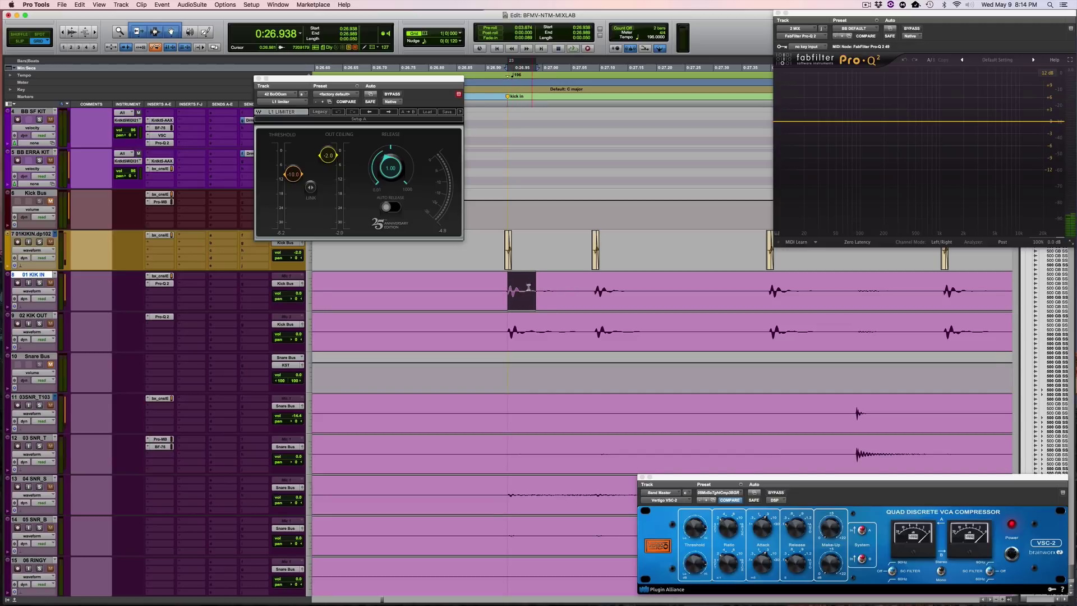
left_click_drag(507, 323, 535, 317)
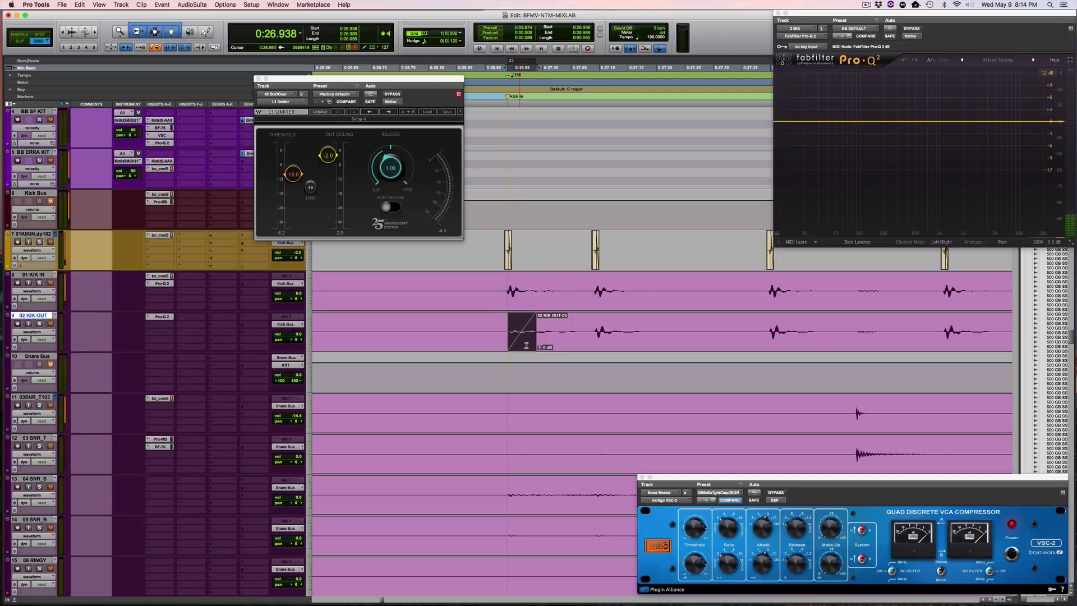
key("super+z")
scroll(524, 344, "down", 1)
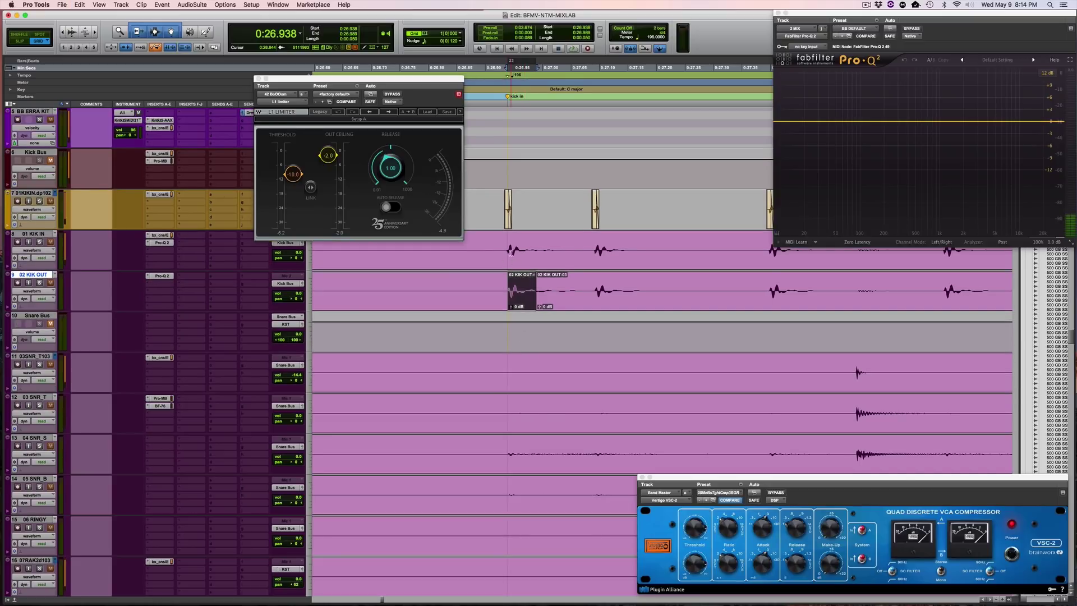
scroll(511, 326, "down", 4)
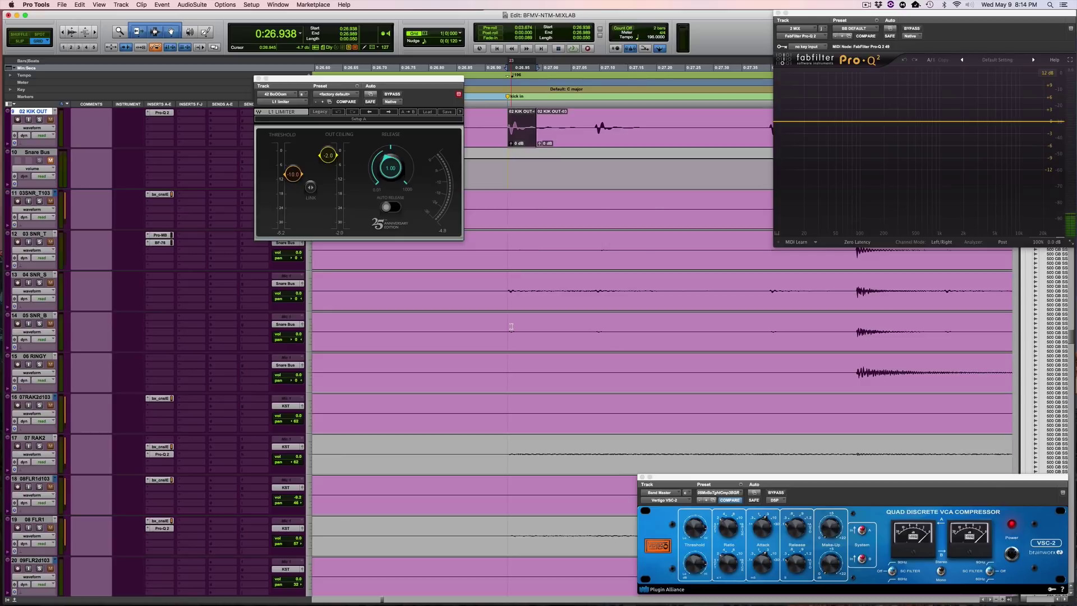
scroll(511, 325, "down", 17)
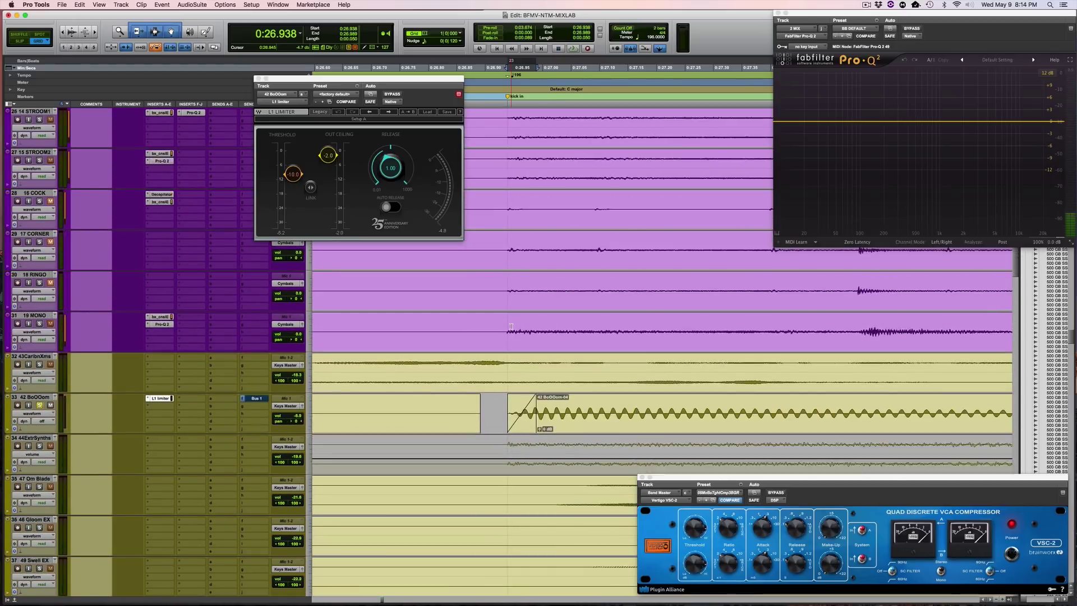
- Save the session and place the cursor ahead of the 42 BoOOom hit at 0:25.714
scroll(511, 326, "down", 2)
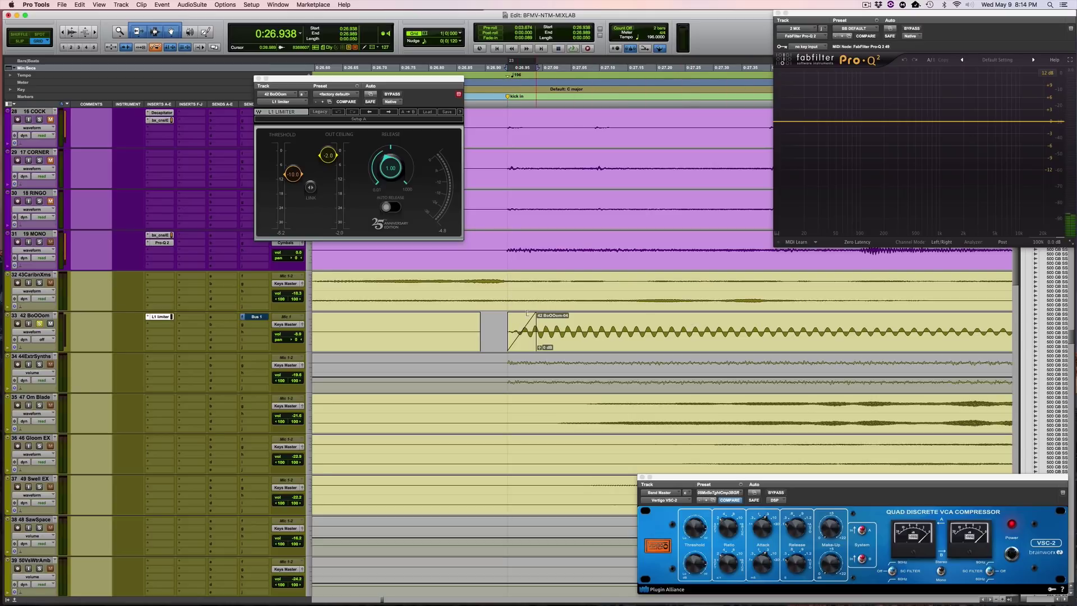
left_click(507, 280)
key("super+s")
key("r")
key("r")
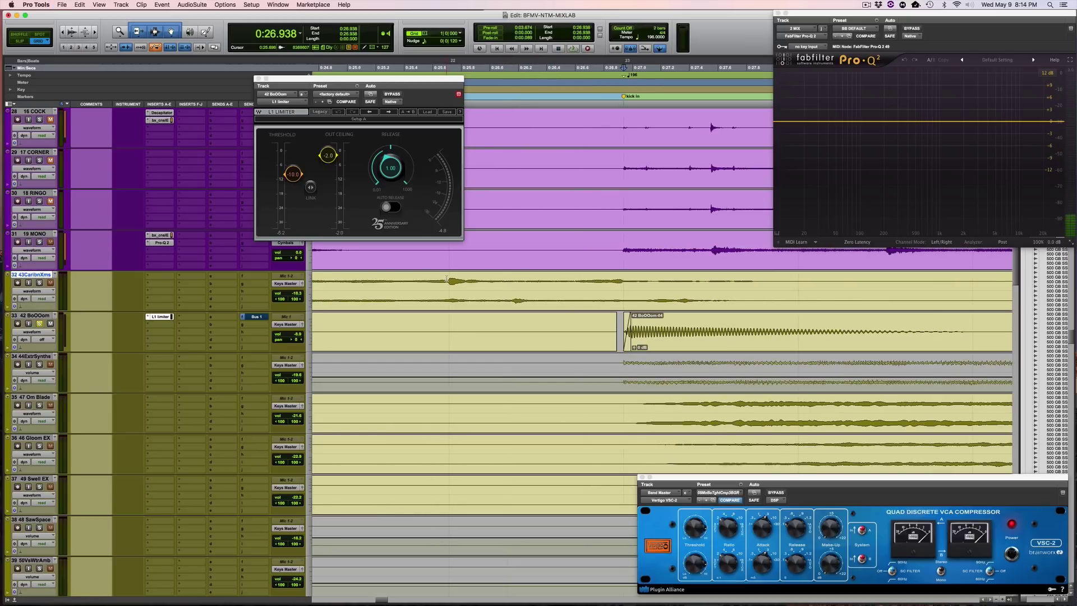
left_click(502, 281)
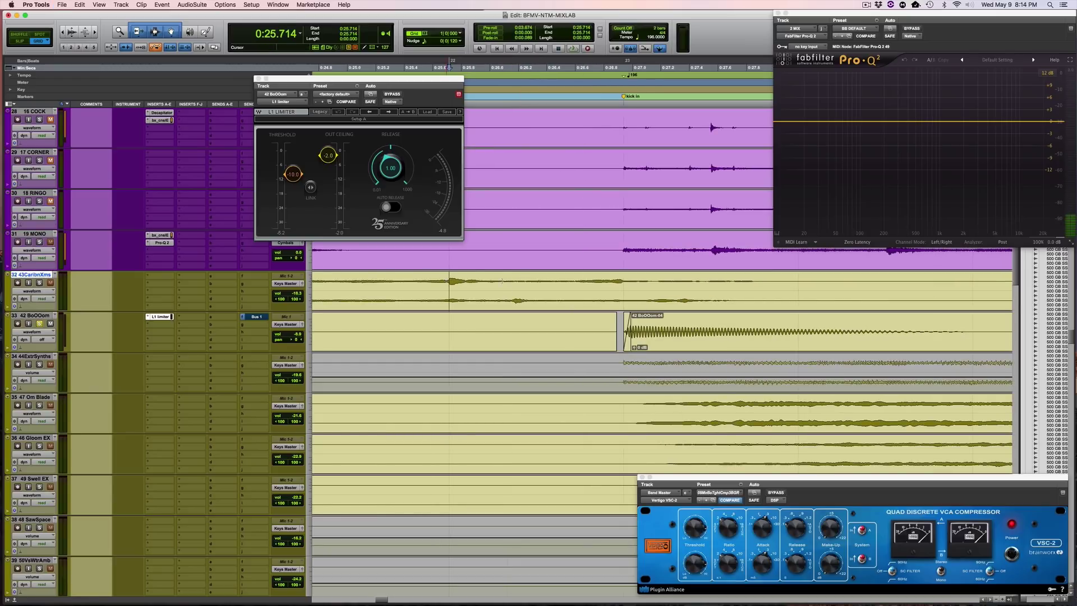
- Replace the fade-in at the start of the 42 BoOOom clip with a longer one of about 0.11 s
left_click(645, 345)
key("t")
key("t")
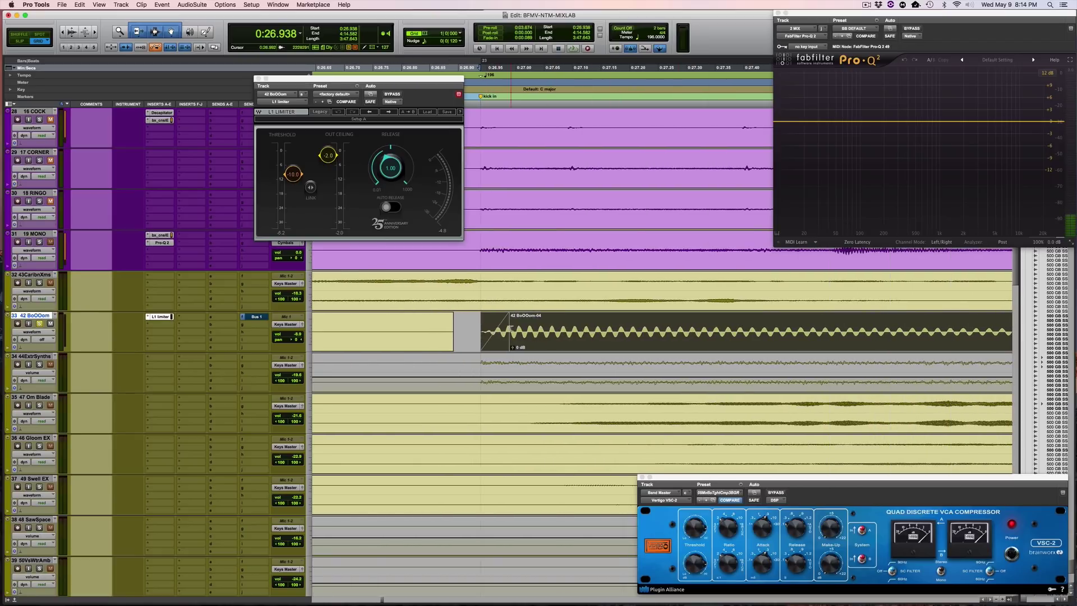
left_click_drag(506, 330, 508, 328)
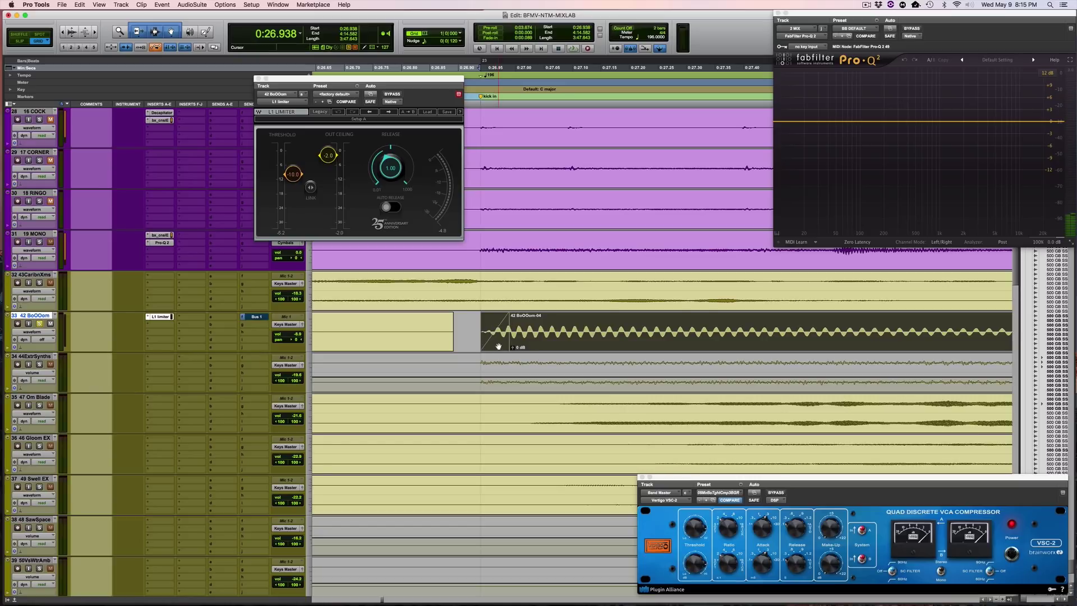
key("Delete")
key("super+z")
left_click(467, 338)
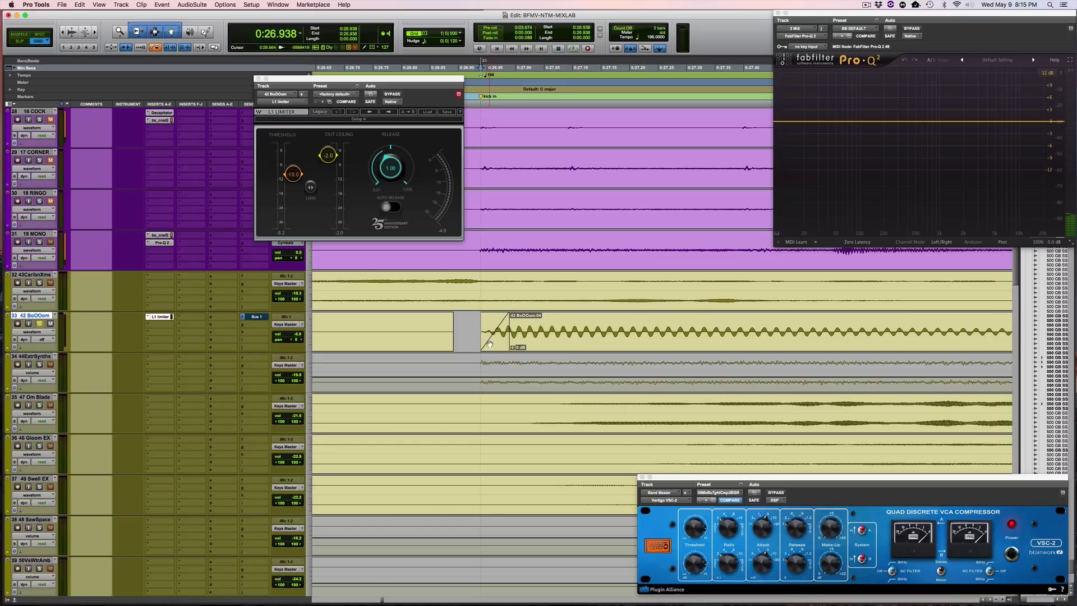
left_click(489, 343)
key("Delete")
left_click(486, 318)
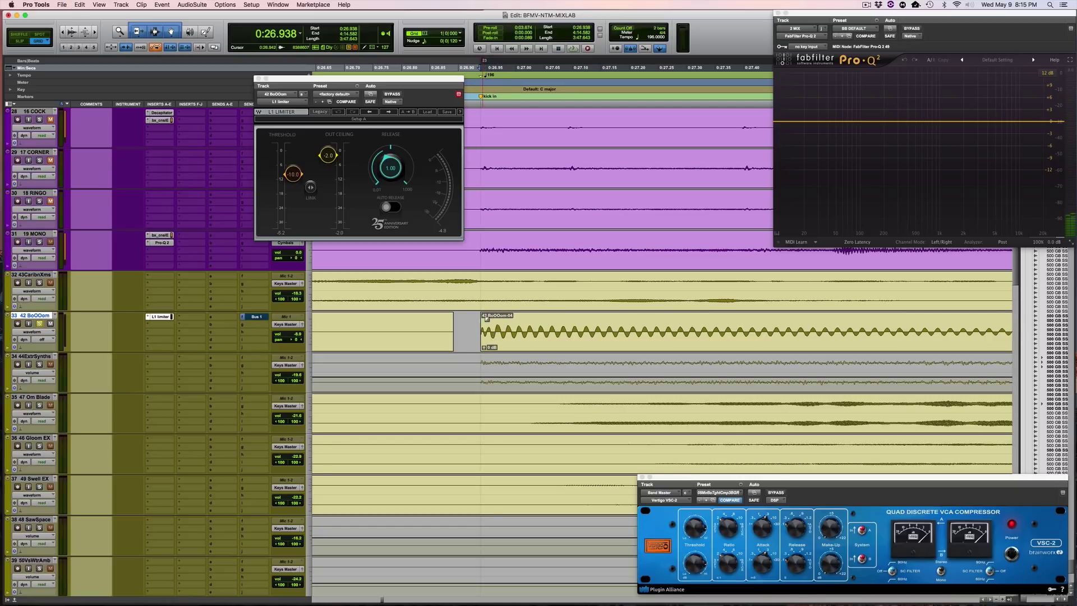
left_click_drag(486, 319, 544, 317)
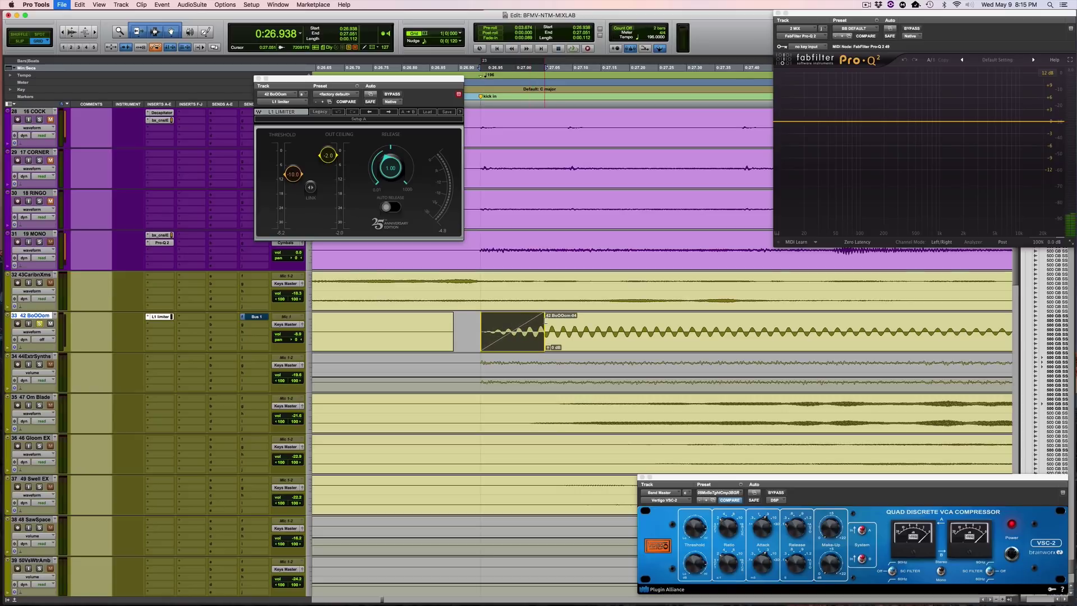
- Play the 42 BoOOom hit from 0:25.714 to hear its longer fade-in
key("r")
key("r")
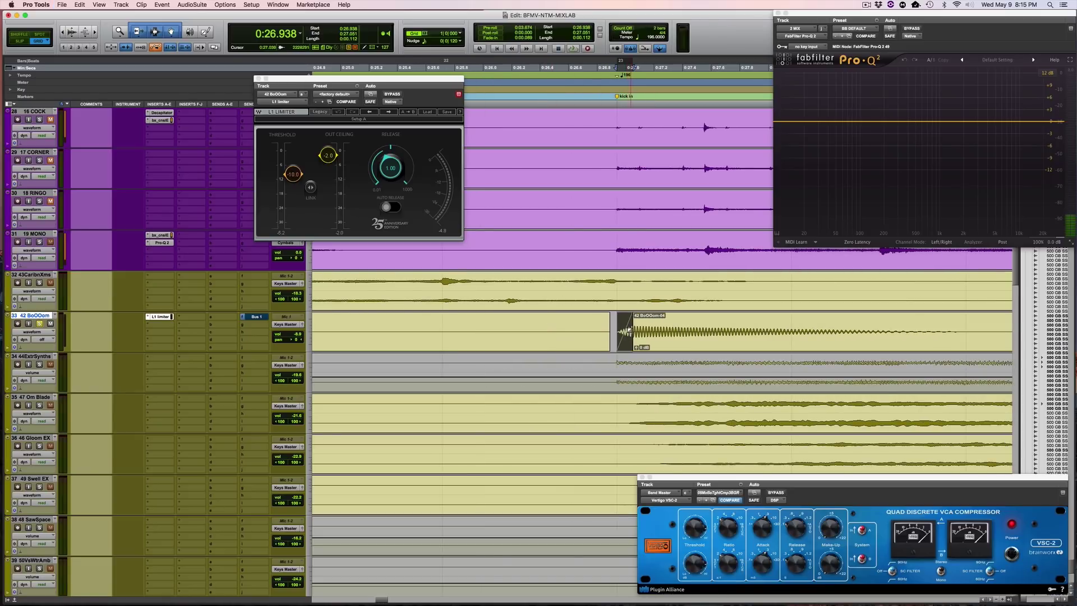
left_click(442, 327)
key("space")
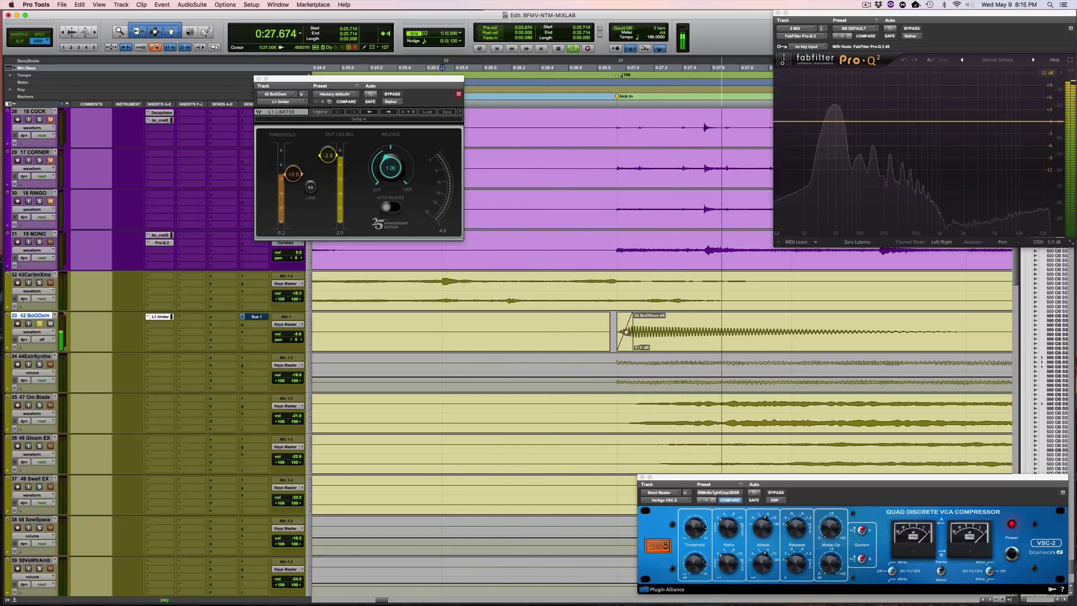
key("space")
- Shorten the fade-in of the 42 BoOOom clip to about 0.09 s and play the hit from 0:25.714
left_click(625, 336)
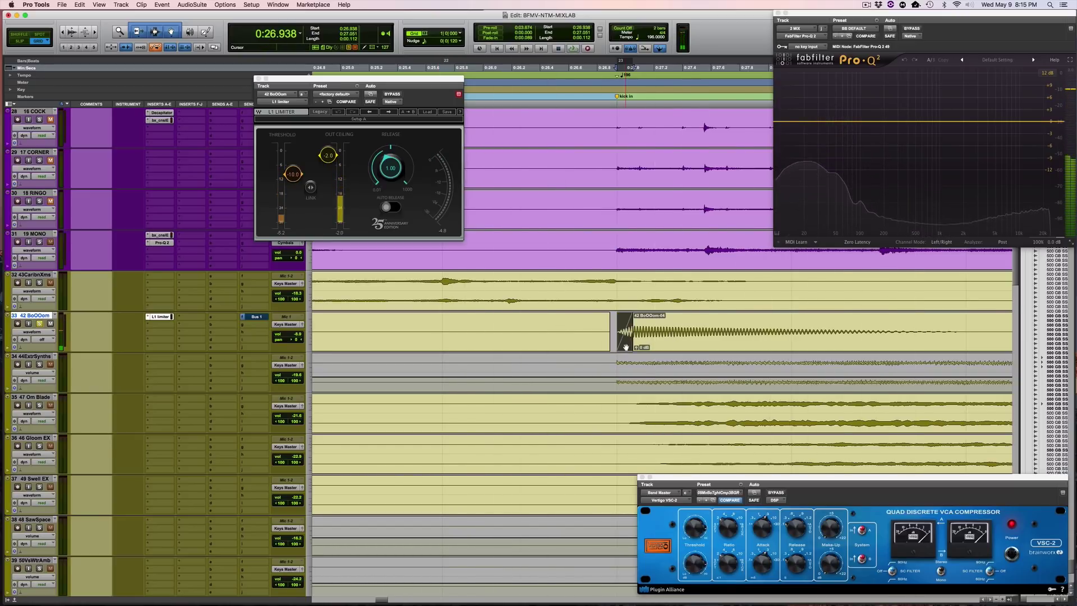
left_click_drag(618, 318, 630, 318)
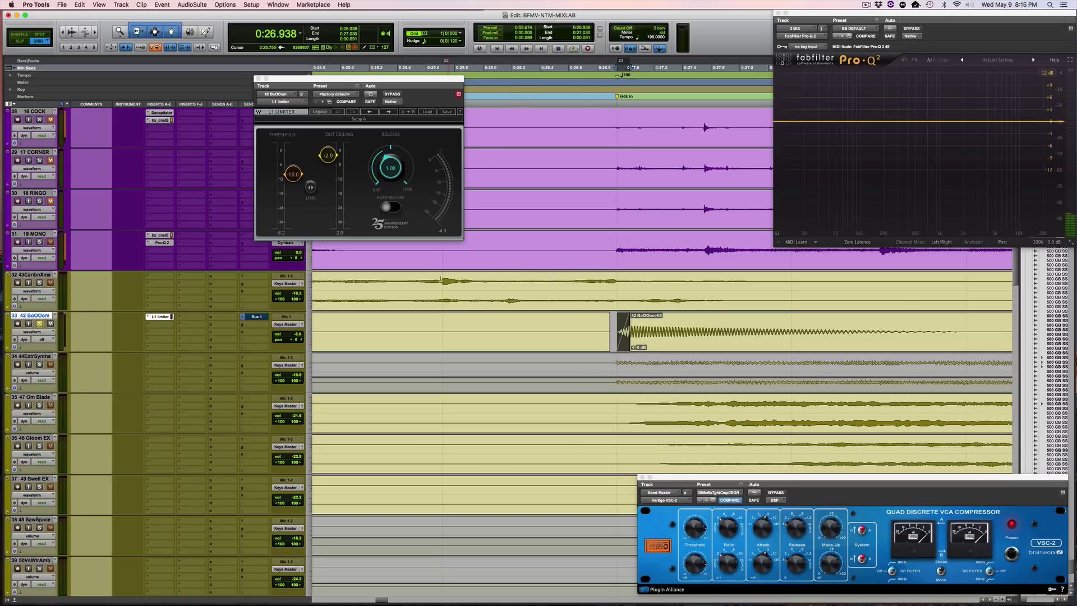
left_click(443, 280)
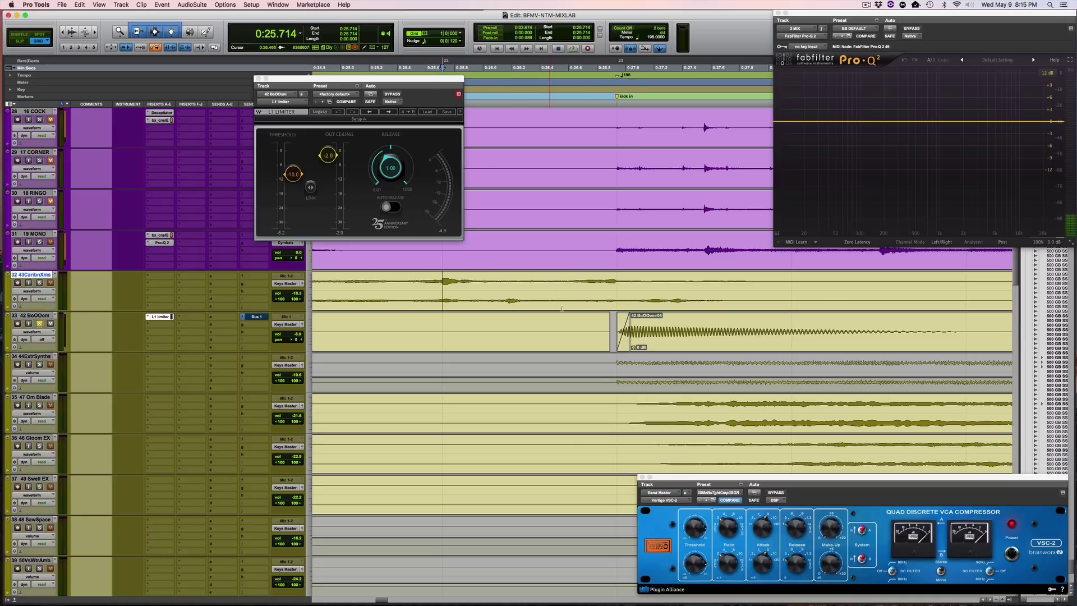
left_click(443, 331)
key("space")
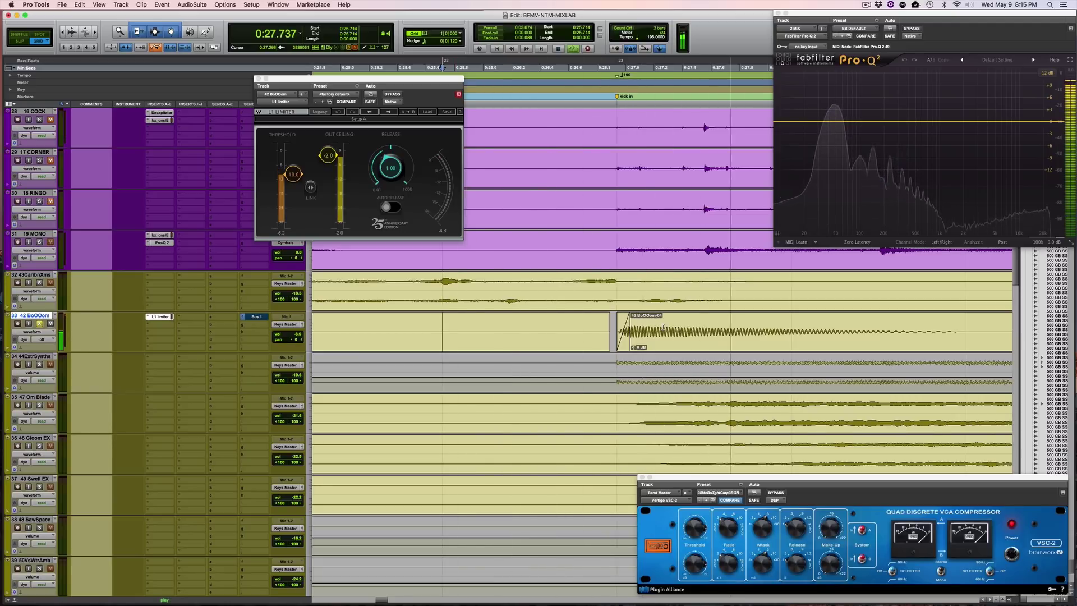
key("space")
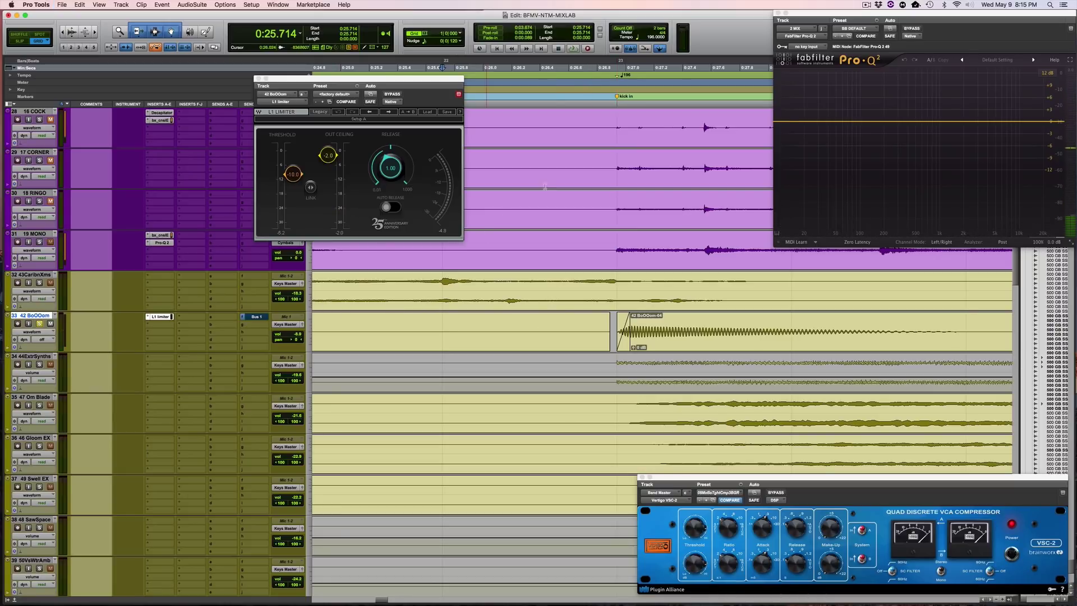
- Switch the 42 BoOOom track from waveform to volume automation view and save the session
left_click(48, 339)
left_click(36, 335)
key("ctrl+minus")
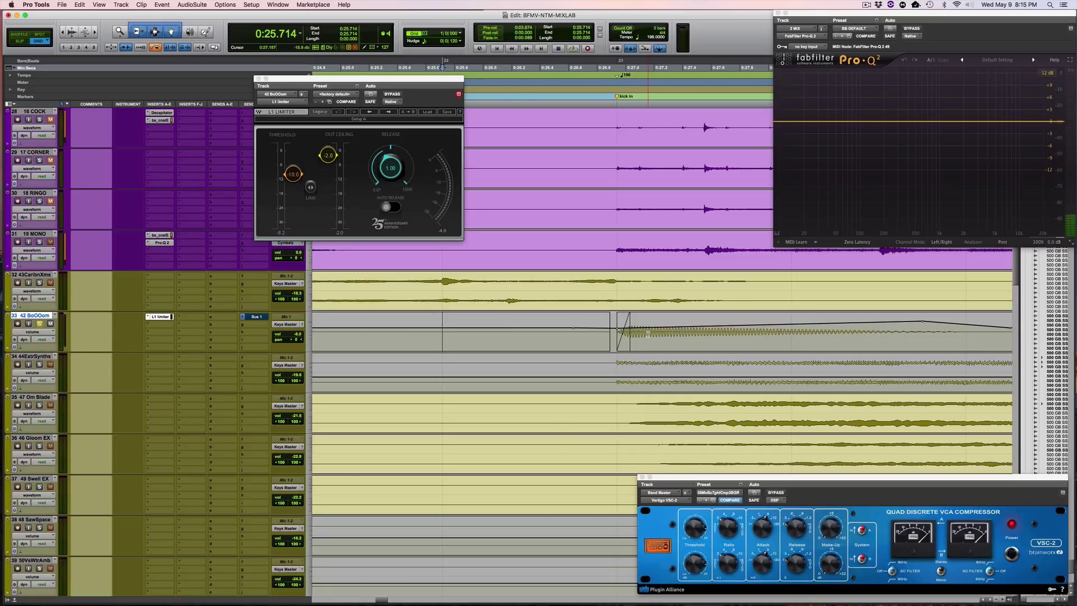
scroll(648, 334, "right", 3)
key("super+s")
key("r")
key("r")
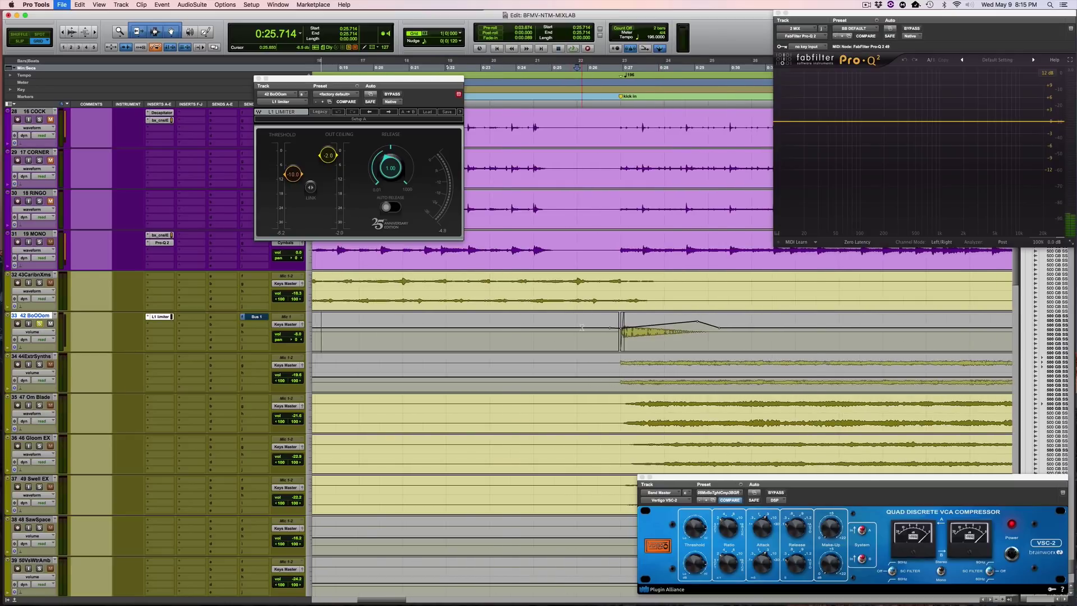
key("r")
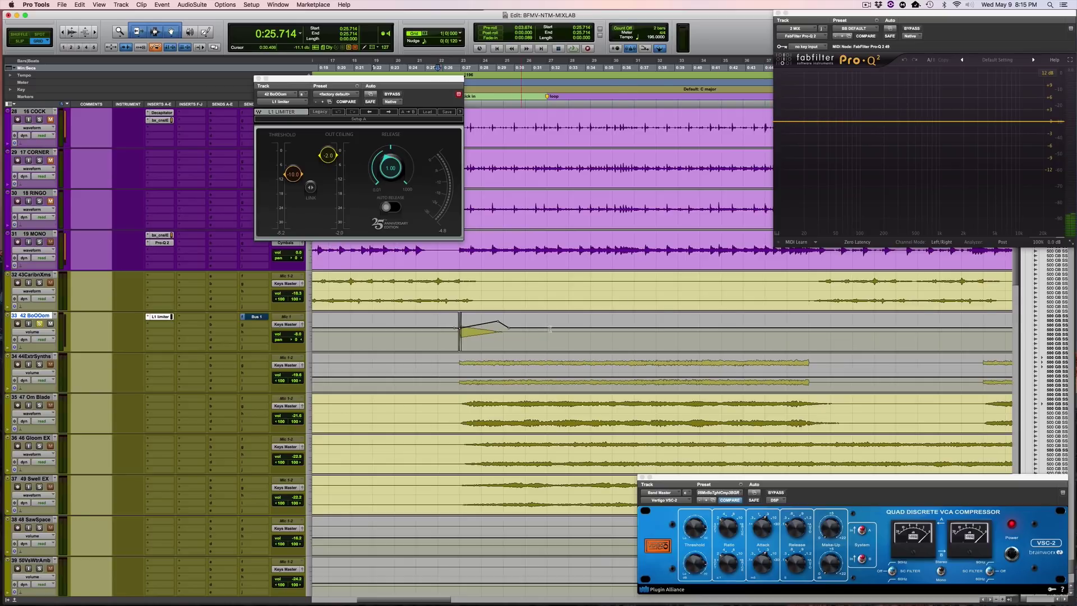
- Play the 42 BoOOom hit with its volume automation from 0:25.714, shift the Pro-Q 2 window slightly, and close the L1 limiter
key("space")
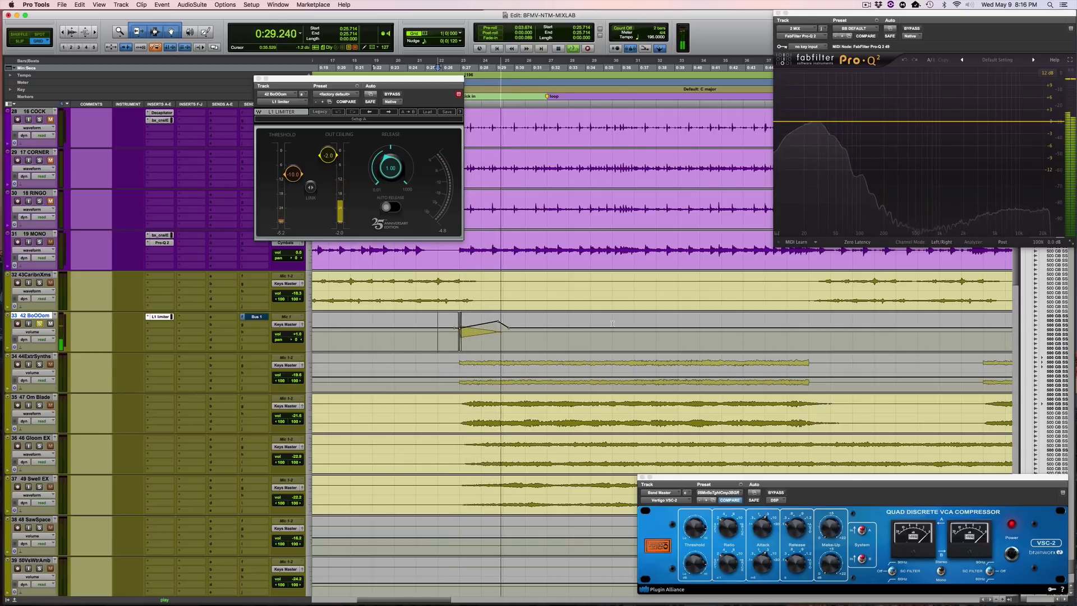
key("space")
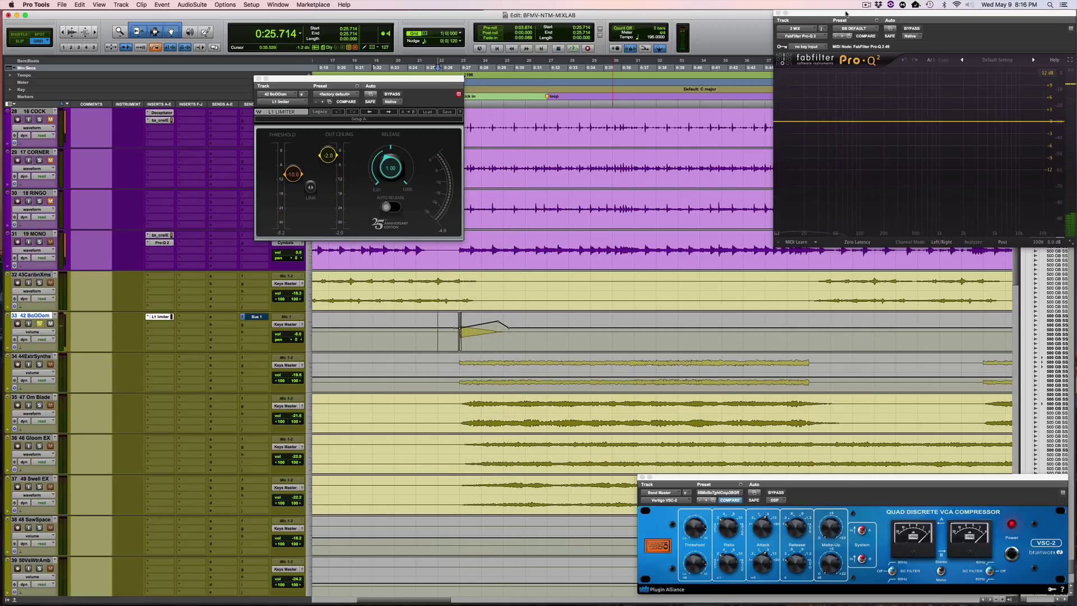
mouse_move(847, 14)
left_mouse_down()
mouse_move(809, 53)
mouse_move(806, 16)
mouse_move(839, 20)
left_mouse_up()
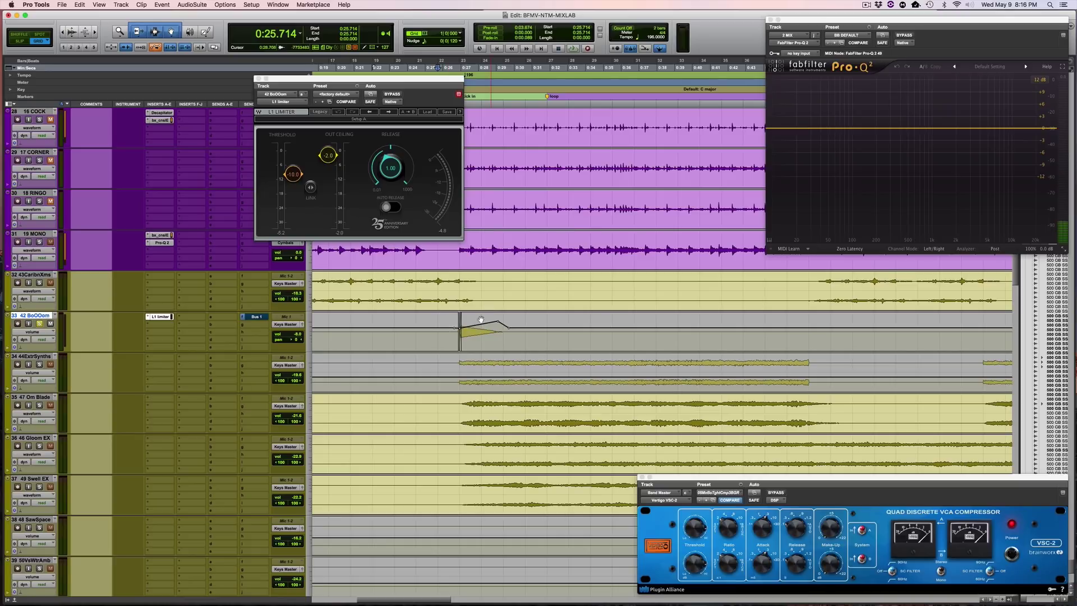
key("space")
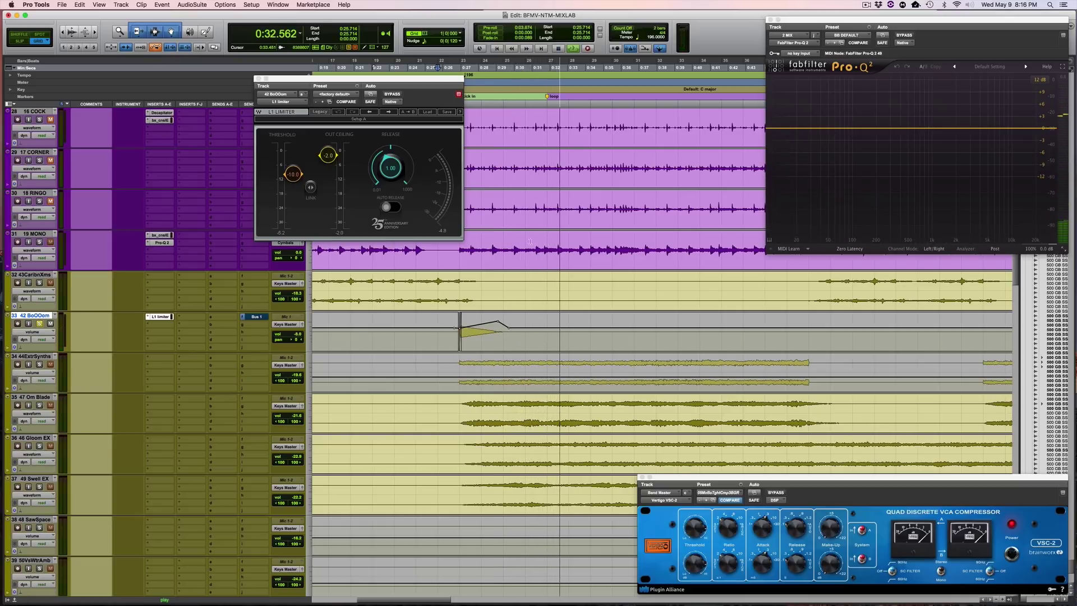
key("space")
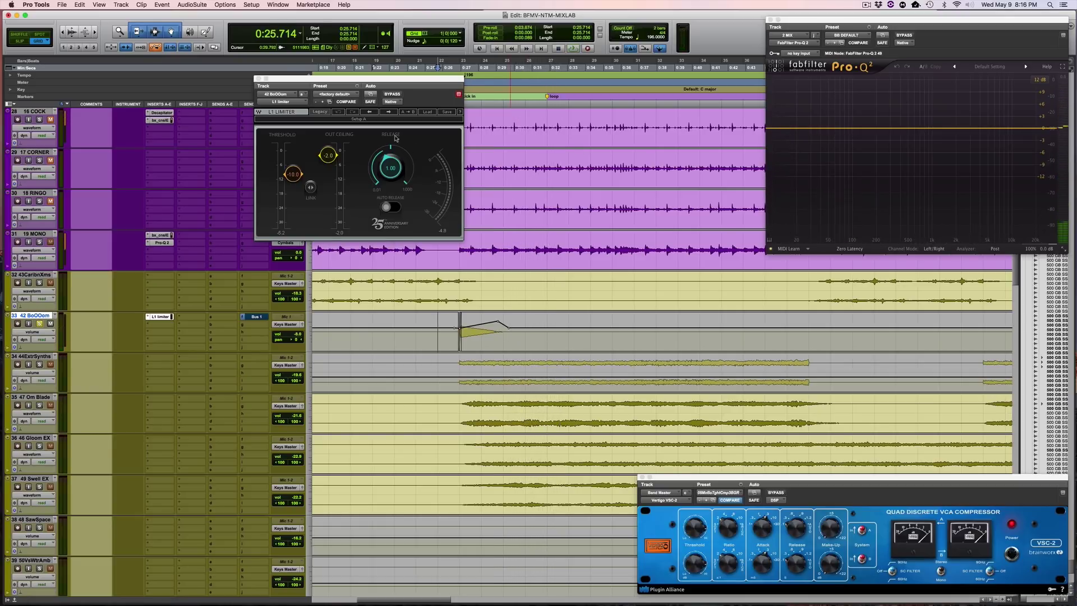
left_click(257, 79)
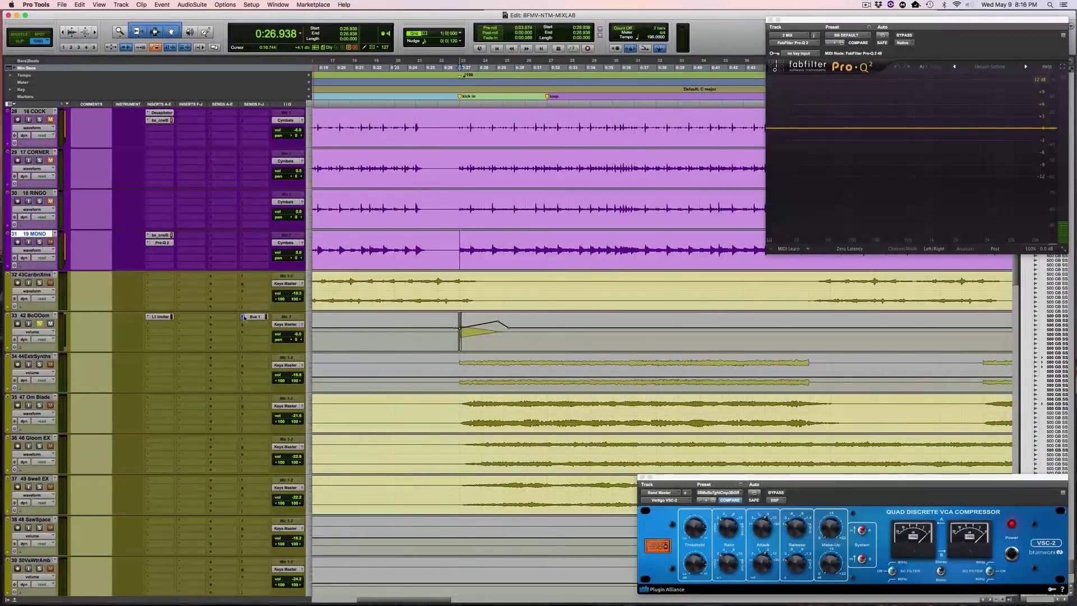
- Open the Bus 1 send of 42 BoOOom and the Trackspacer on Verse Bass, moving the plug-in window clear of the inserts
left_click(259, 317)
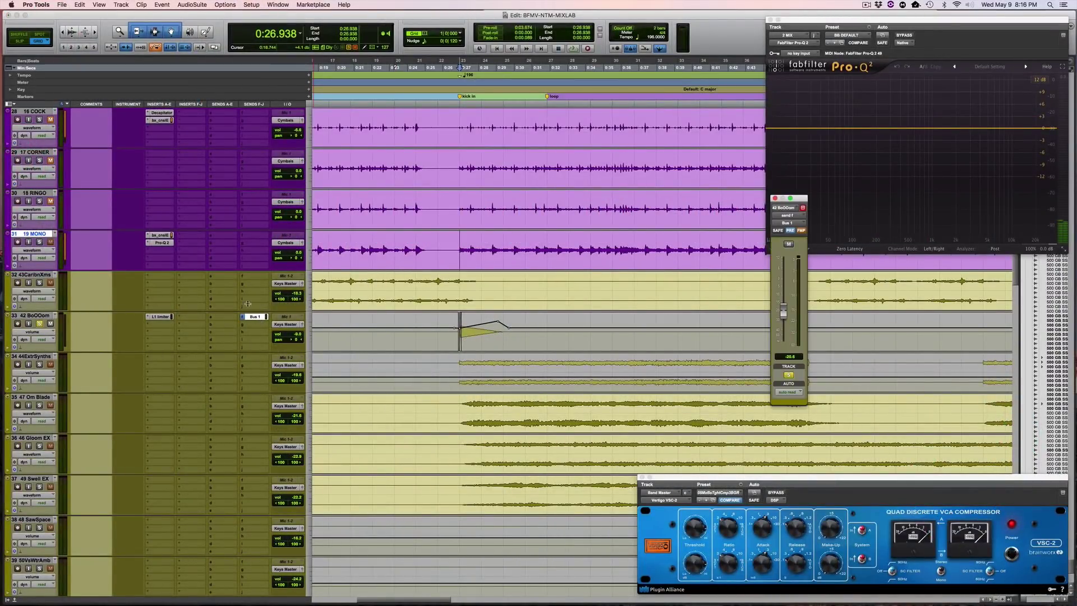
scroll(338, 253, "up", 10)
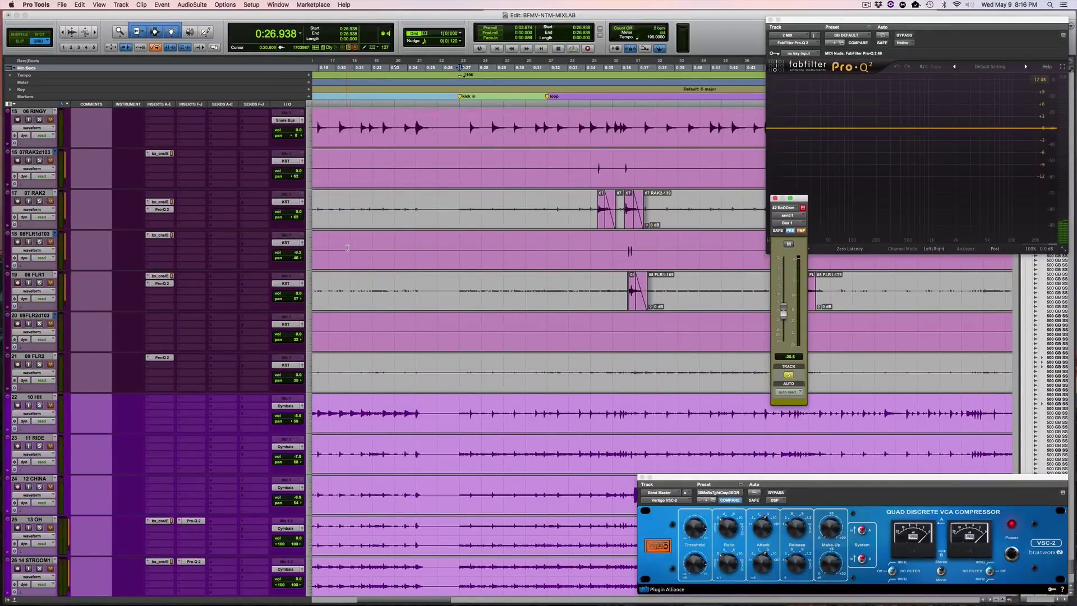
scroll(347, 247, "down", 20)
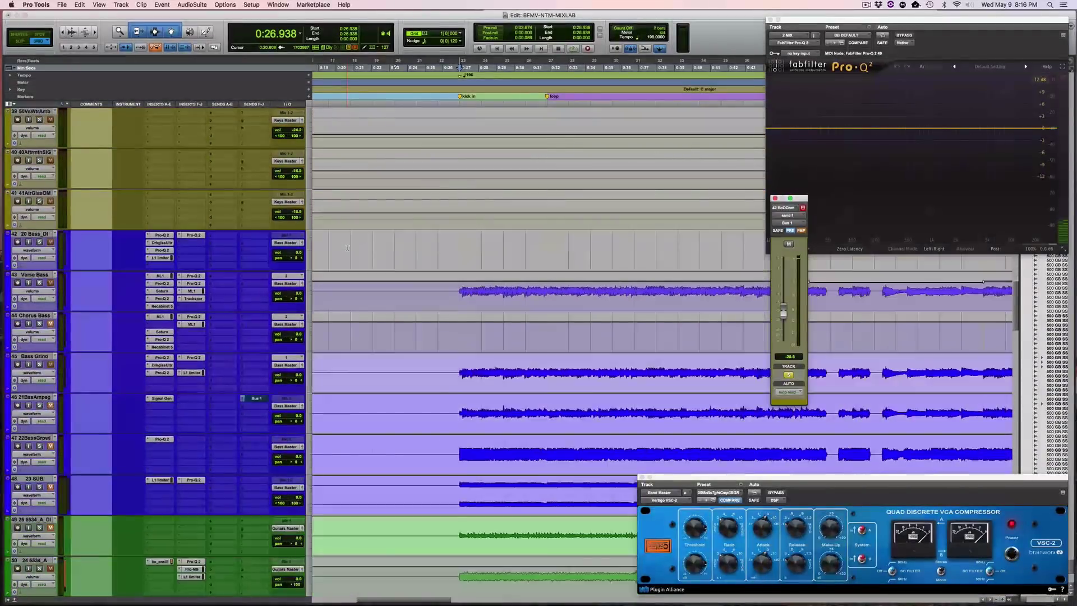
scroll(347, 247, "down", 1)
left_click(193, 258)
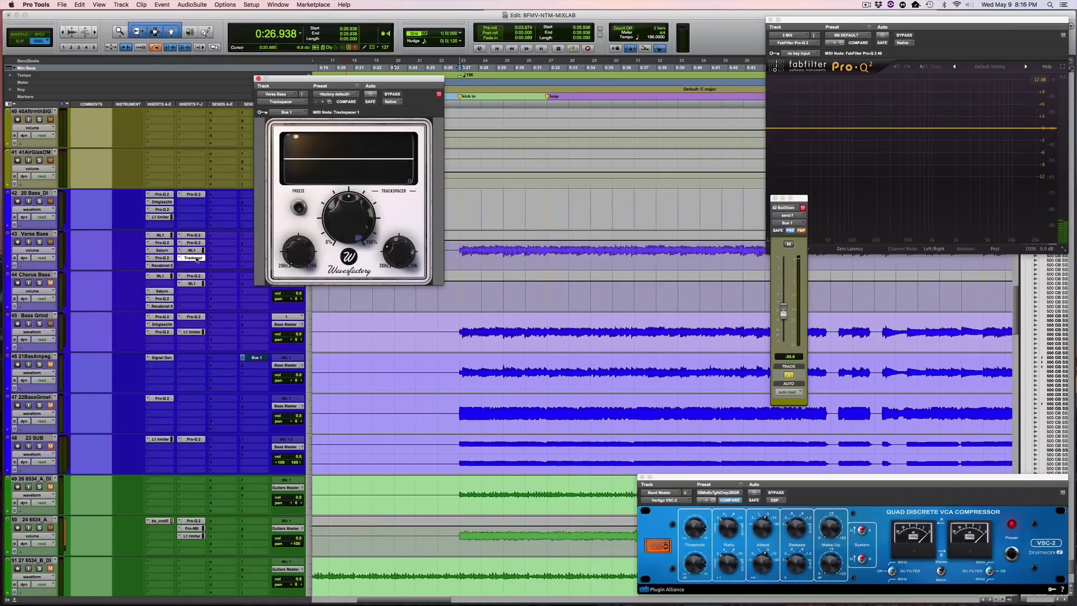
left_click_drag(298, 80, 463, 94)
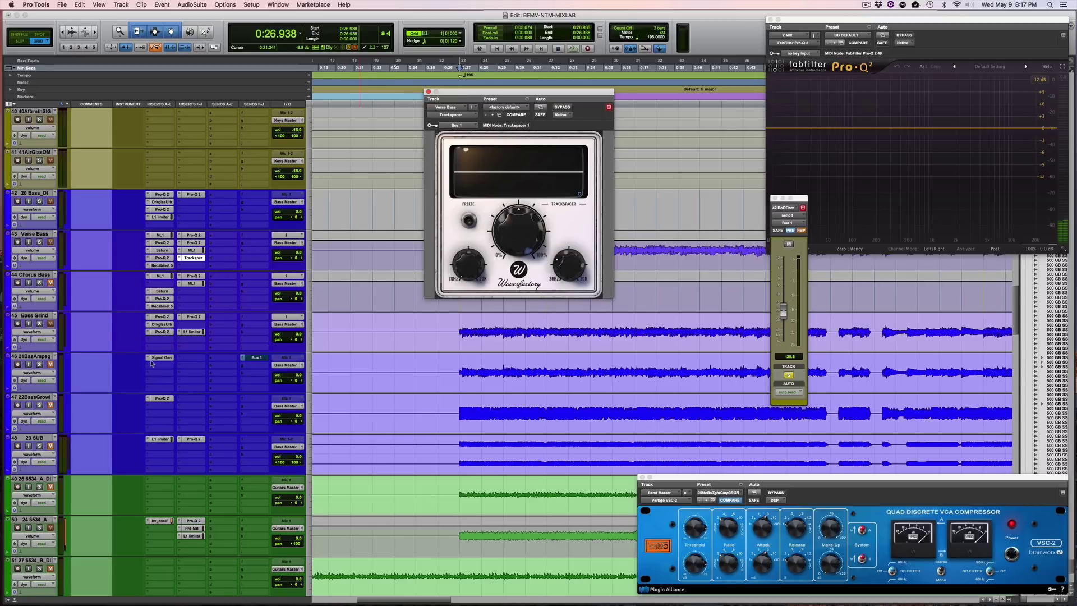
- Solo the 21BasAmpeg track and set its Signal Generator frequency to 147 Hz
left_click(458, 361)
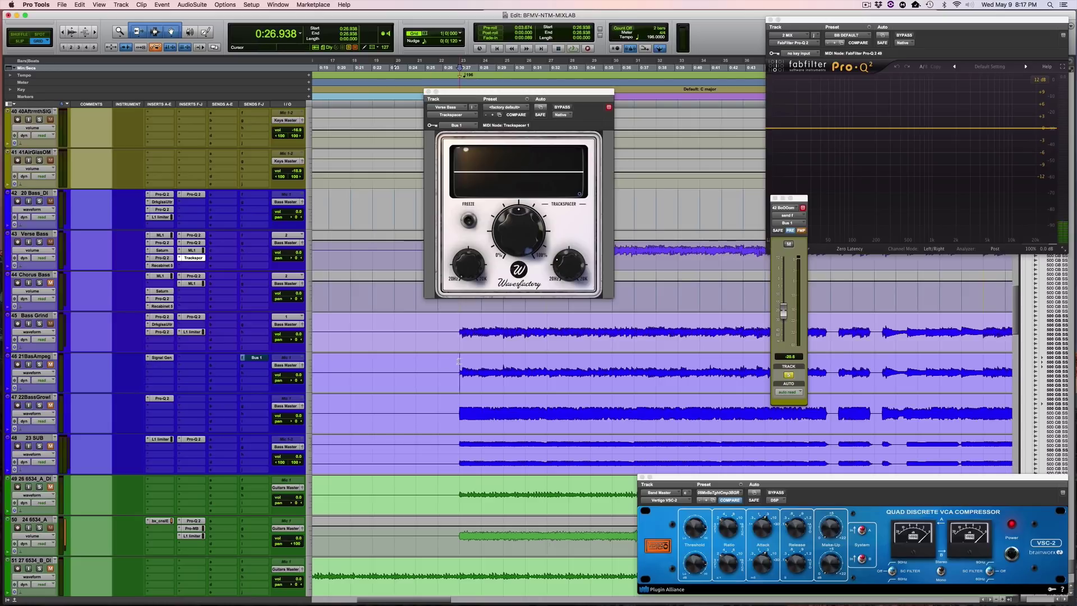
left_click(39, 364)
key("space")
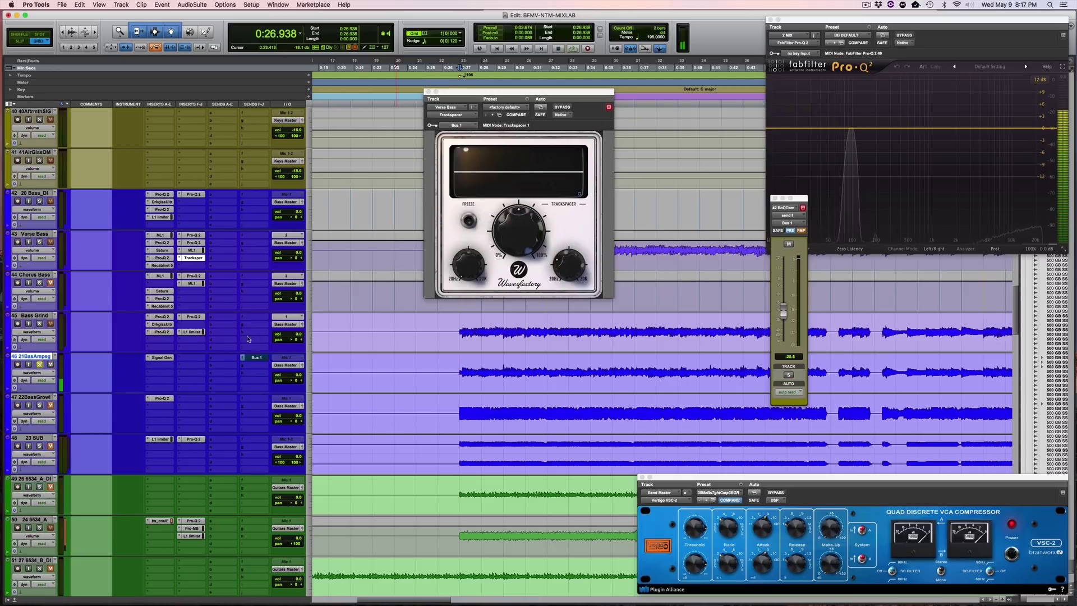
left_click(162, 358)
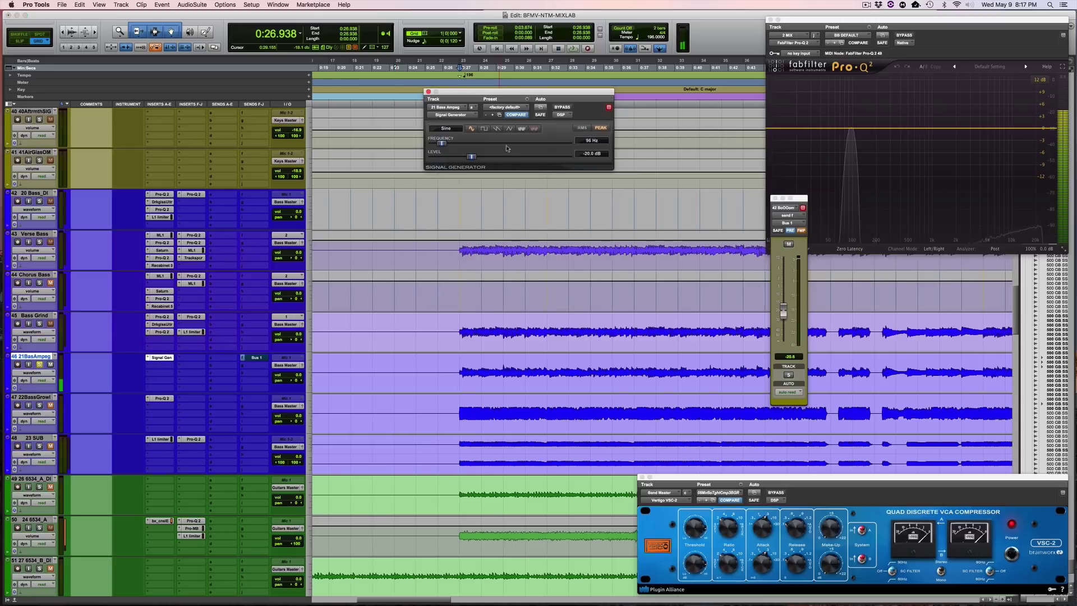
mouse_move(441, 147)
left_mouse_down()
mouse_move(457, 146)
mouse_move(447, 144)
left_mouse_up()
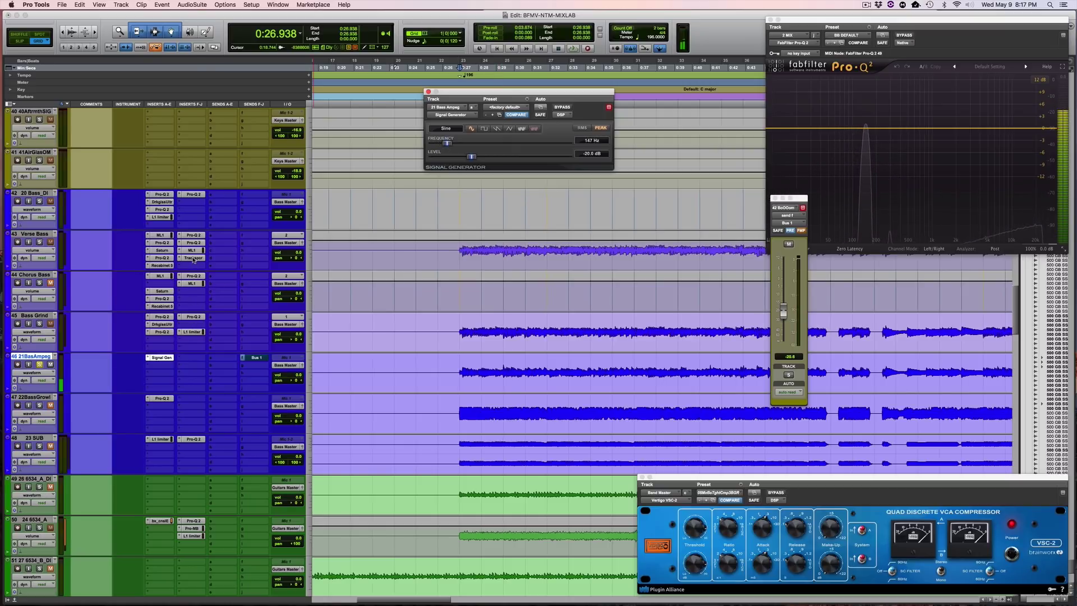
- Reopen the Verse Bass Trackspacer alongside the Signal Generator and unmute the Bus 1 send on 21BasAmpeg
left_click(193, 258)
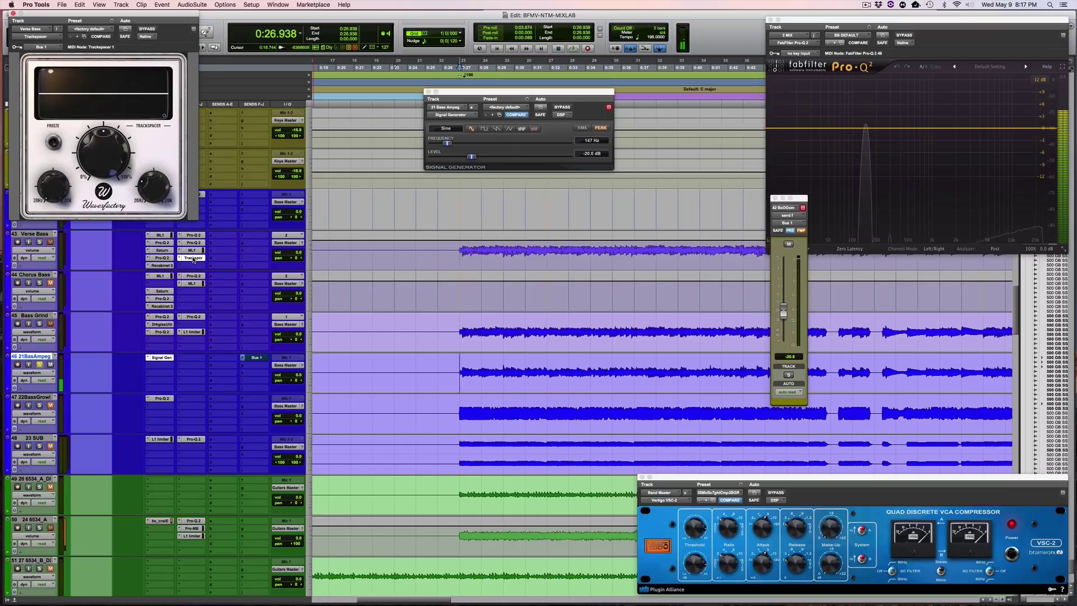
left_click(257, 360)
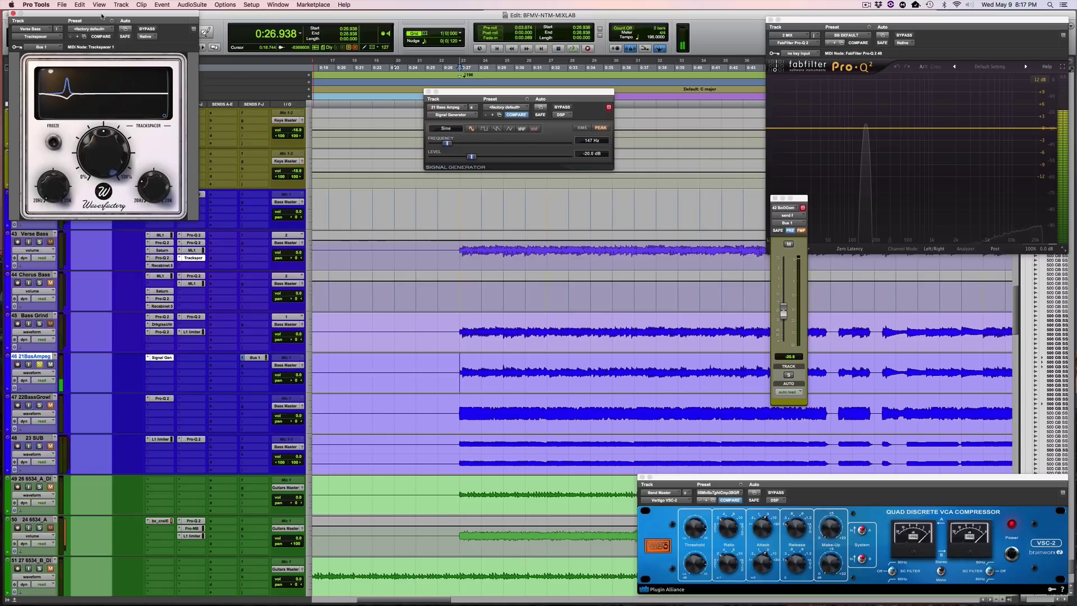
- Raise the Signal Generator frequency to 326 Hz beside the Trackspacer, and try the Trackspacer's upper filter from 148 Hz upward
left_click_drag(101, 16, 288, 63)
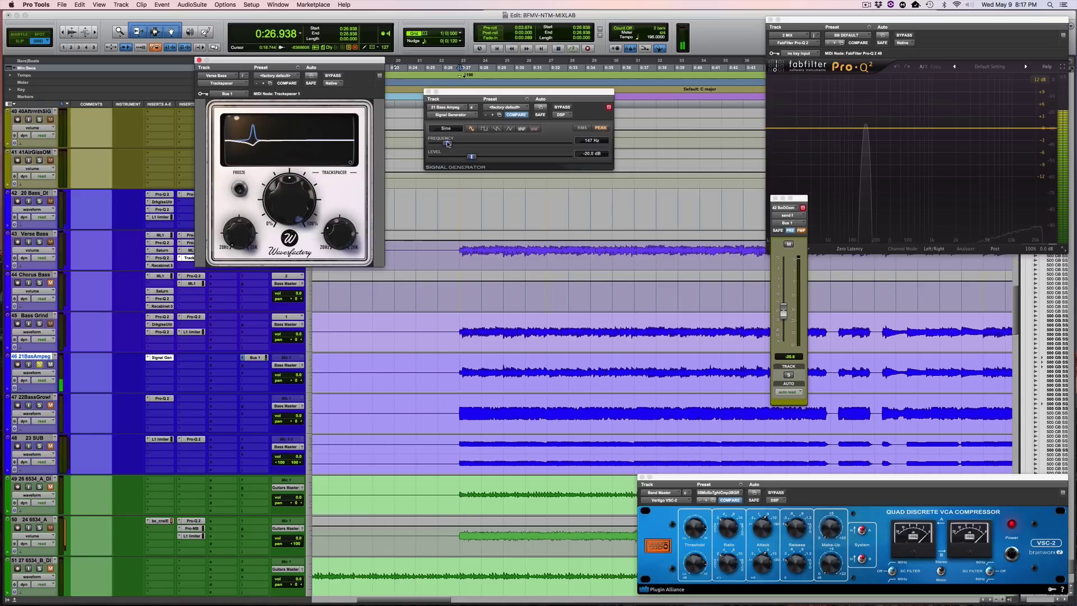
mouse_move(448, 145)
left_mouse_down()
mouse_move(436, 143)
mouse_move(460, 143)
left_mouse_up()
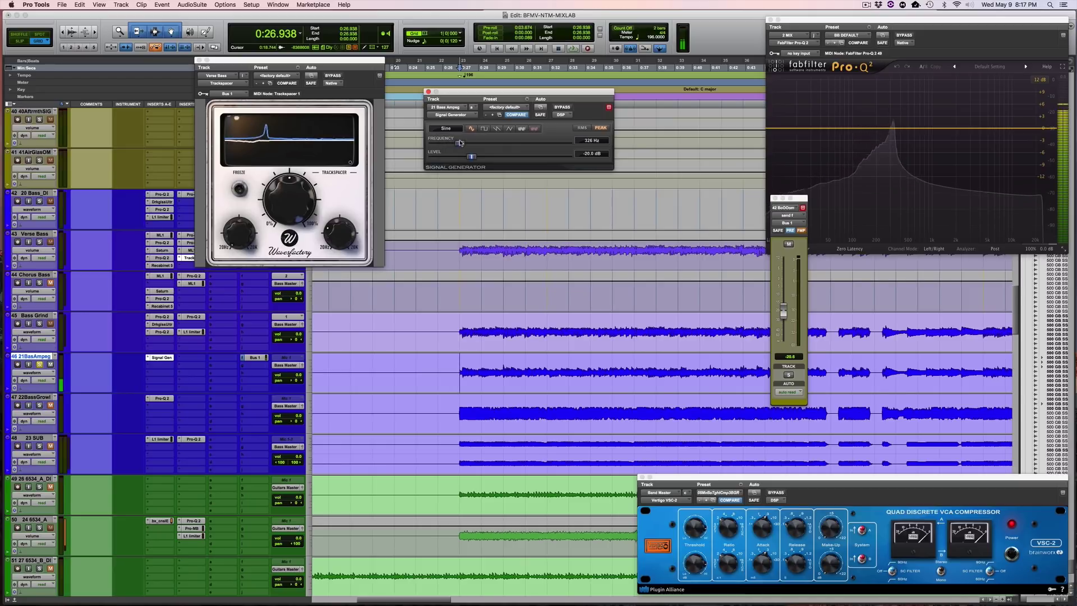
left_click(335, 237)
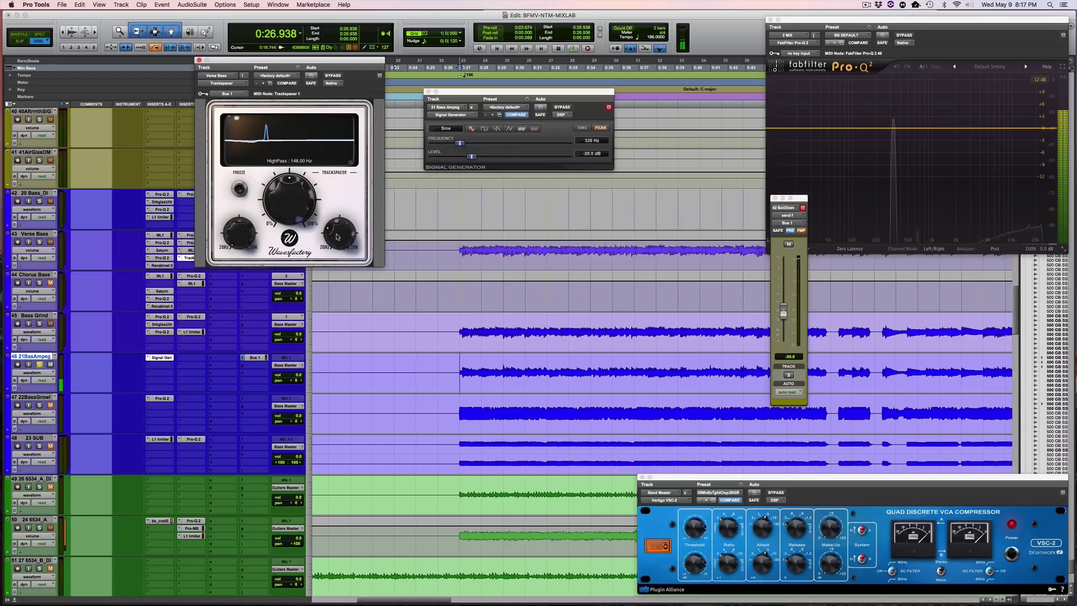
left_click_drag(337, 236, 344, 192)
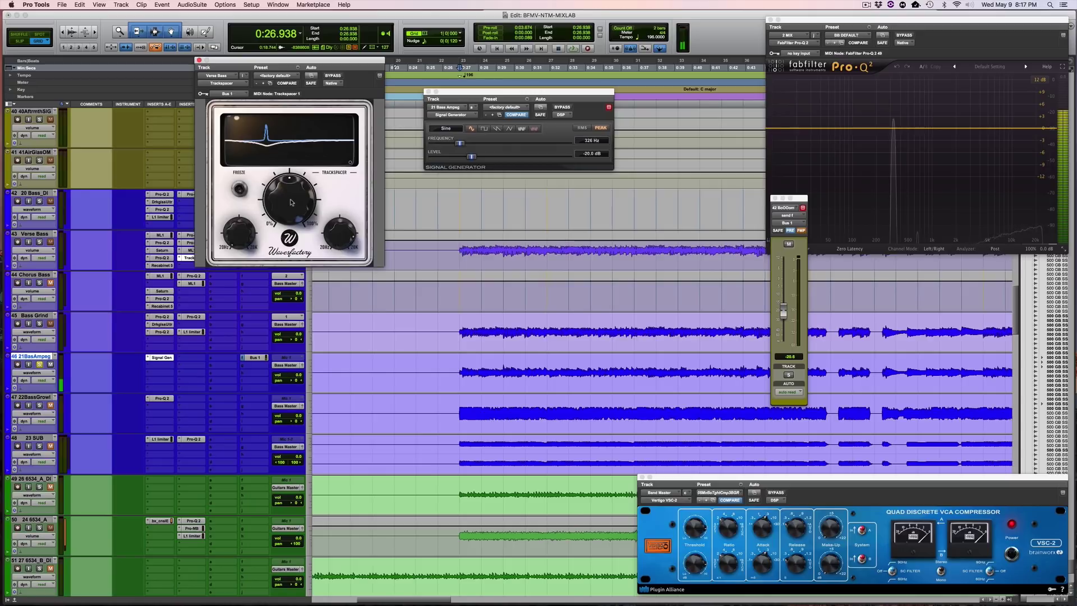
- Try a stronger Trackspacer ratio on a 335 Hz tone and bring the ratio to 51.50 %
left_click_drag(292, 204, 292, 179)
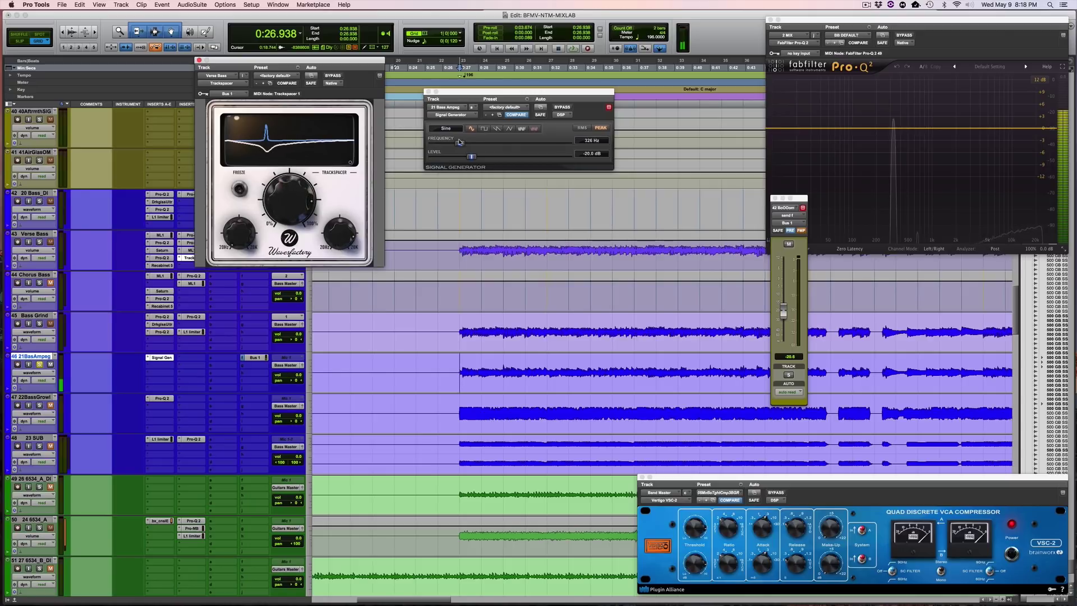
mouse_move(460, 141)
left_mouse_down()
mouse_move(508, 145)
mouse_move(460, 147)
left_mouse_up()
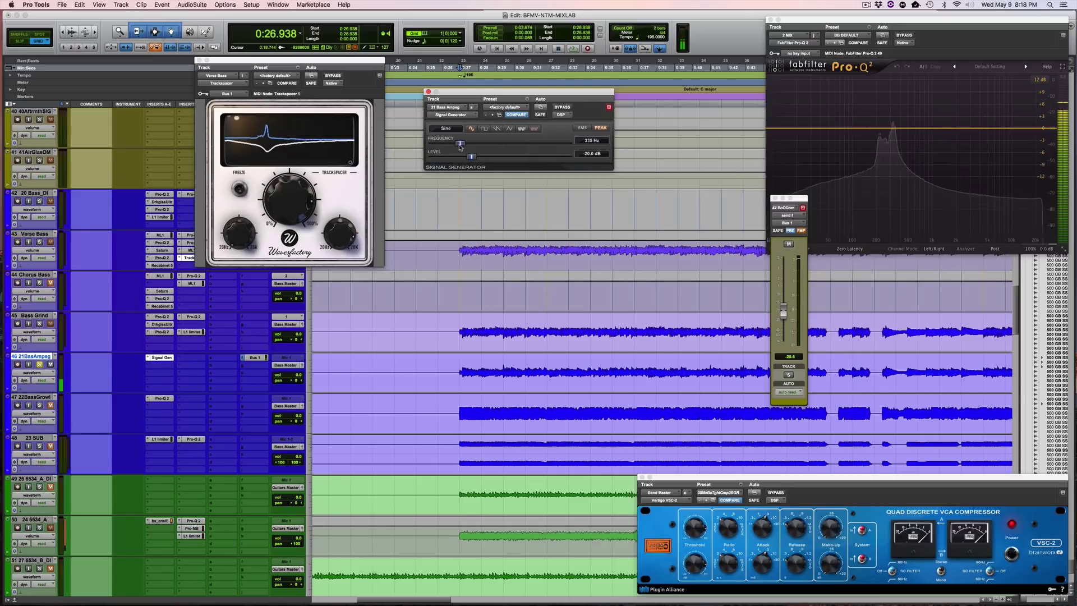
left_click(287, 227)
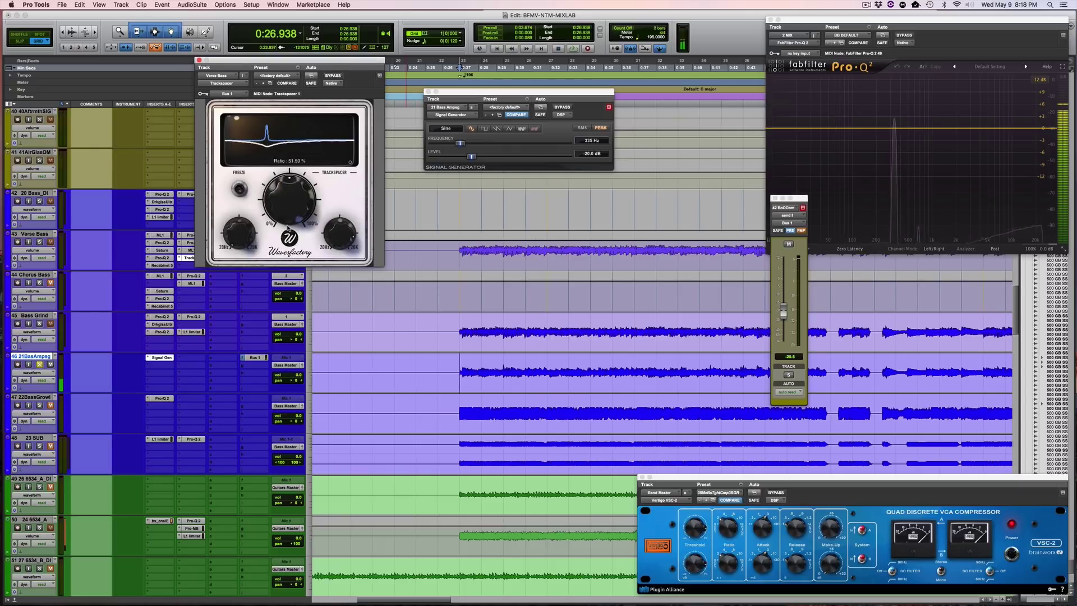
- Lower the Trackspacer's upper filter again and set the Signal Generator frequency to 194 Hz
mouse_move(337, 236)
left_click_drag(338, 257, 339, 279)
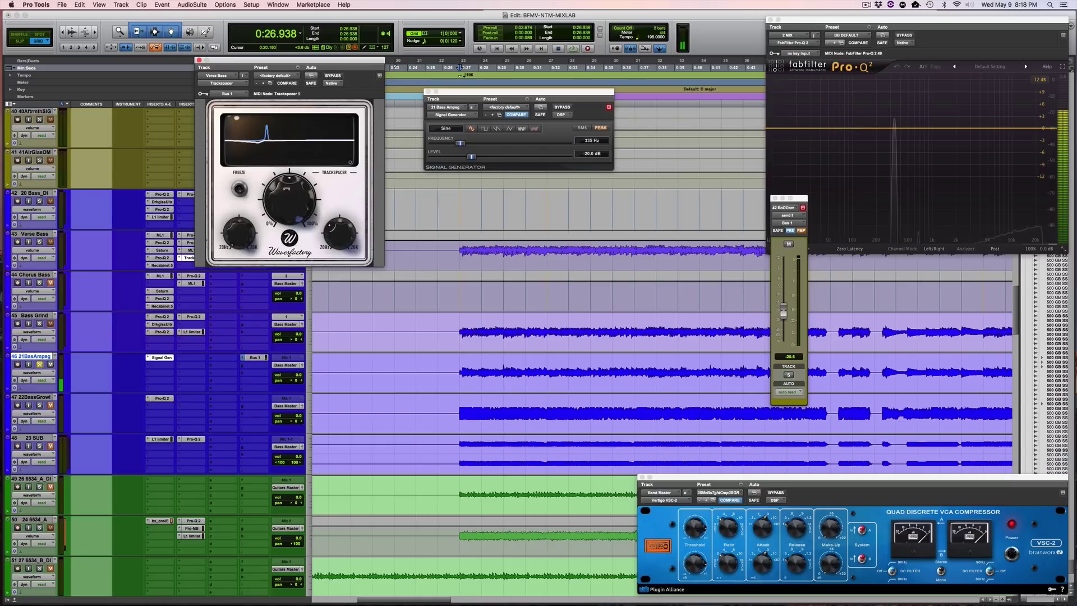
left_click_drag(459, 142, 453, 145)
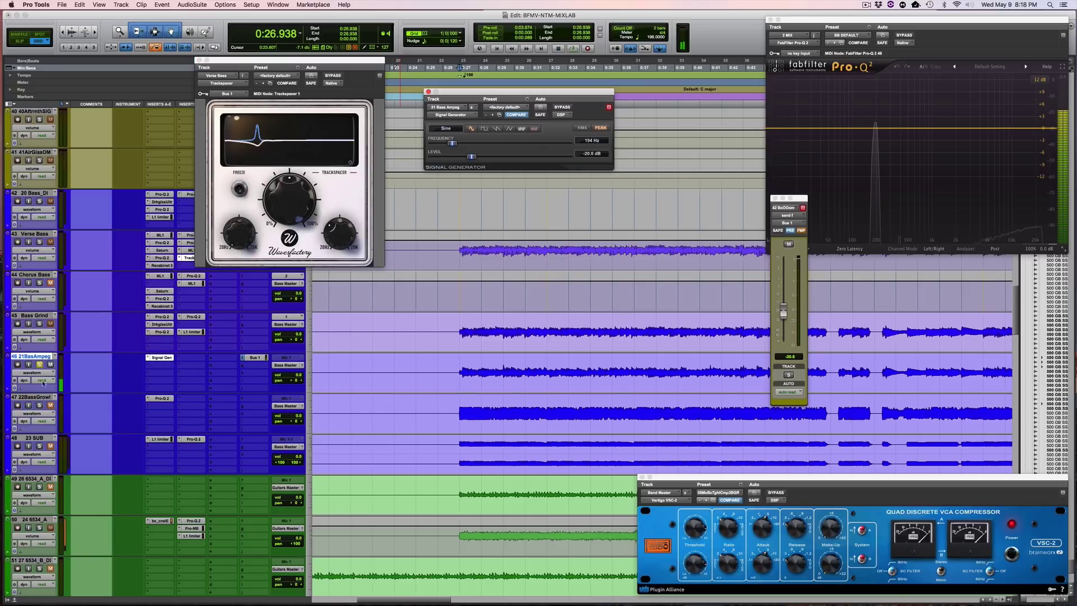
- Mute the 21BasAmpeg track with its solo released, and mute its Bus 1 send
left_click(51, 365)
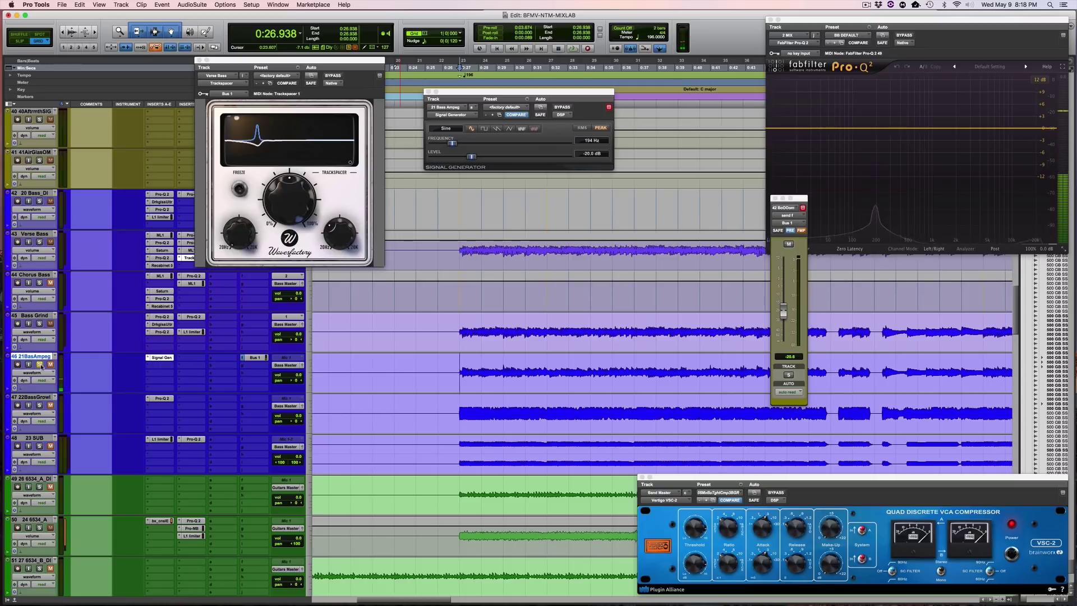
left_click(255, 357, "ctrl+super")
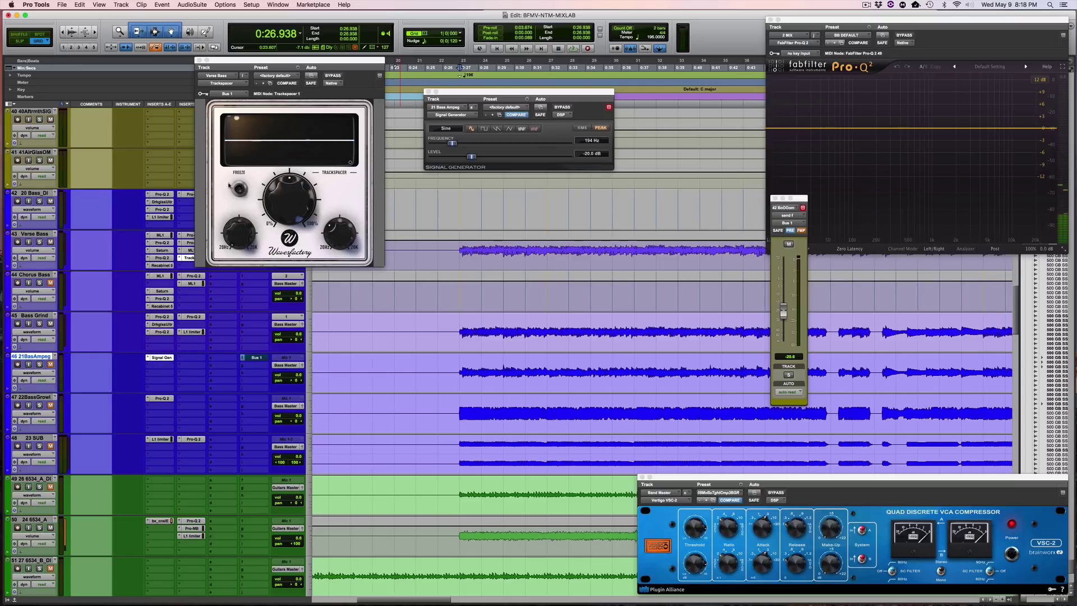
- Place the playback cursor at 0:25.714 and solo the 42 BoOOom track
left_click(438, 327)
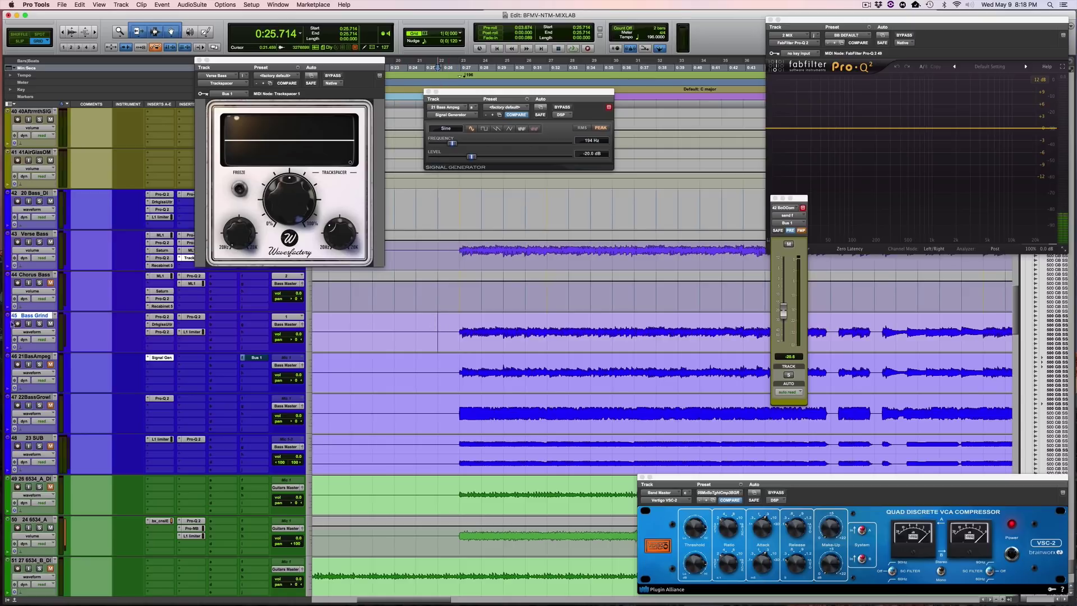
scroll(227, 425, "down", 15)
scroll(227, 425, "down", 5)
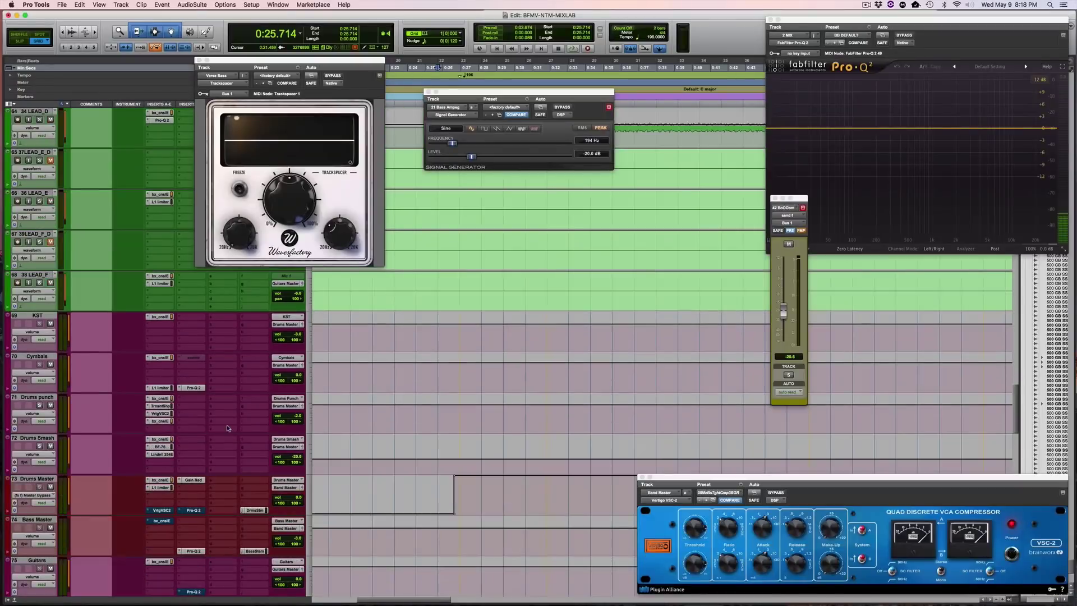
scroll(64, 346, "up", 20)
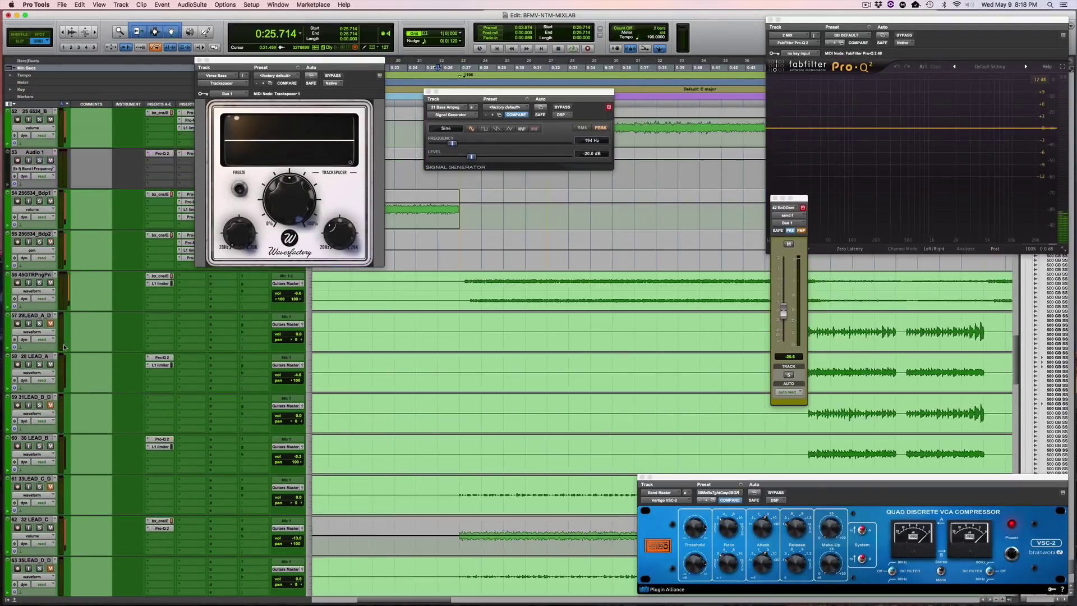
scroll(64, 346, "up", 10)
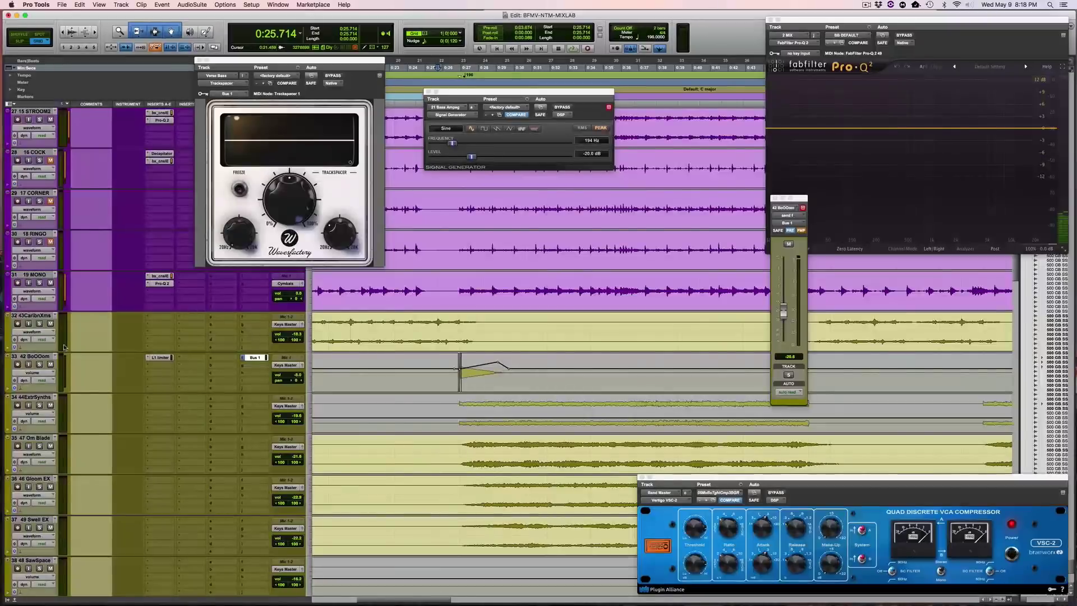
left_click(39, 364)
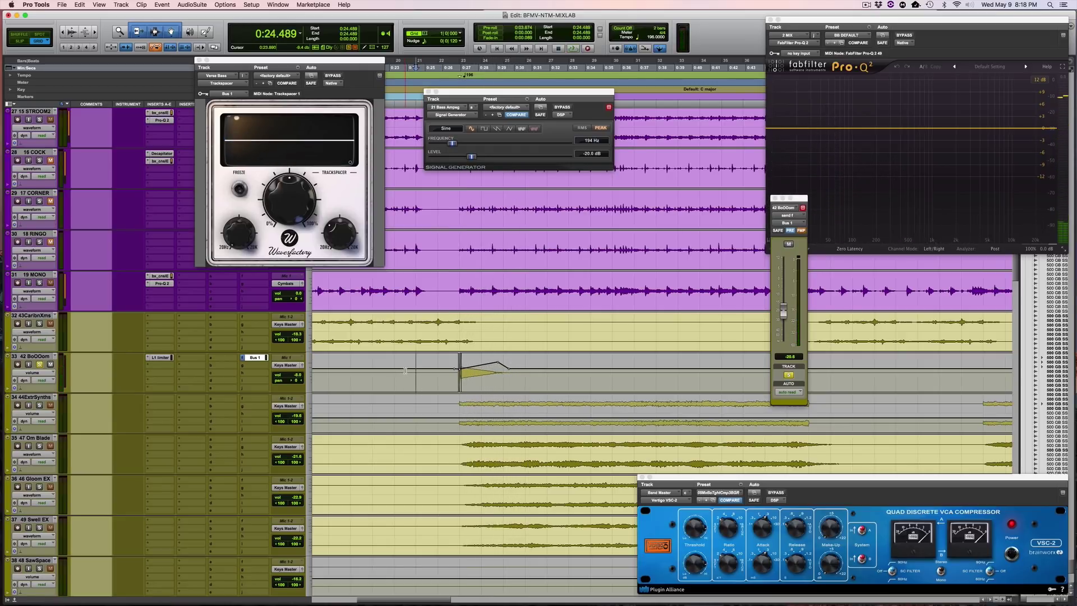
- Play the soloed Verse Bass from 0:25.714 with its Trackspacer bypassed, adding Bass Grind to the solo
scroll(64, 271, "down", 1)
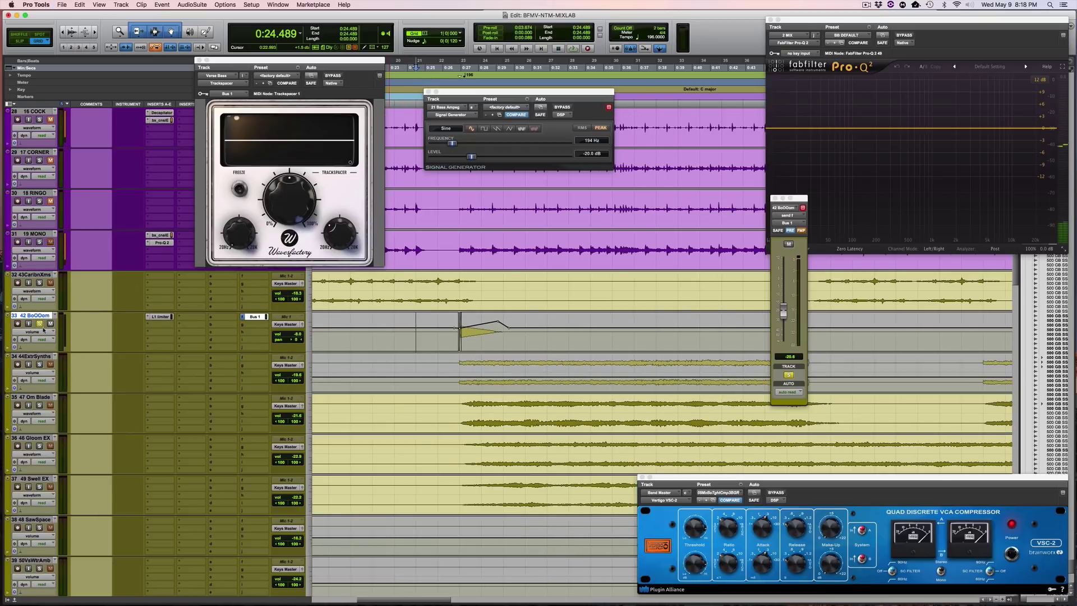
scroll(80, 345, "down", 11)
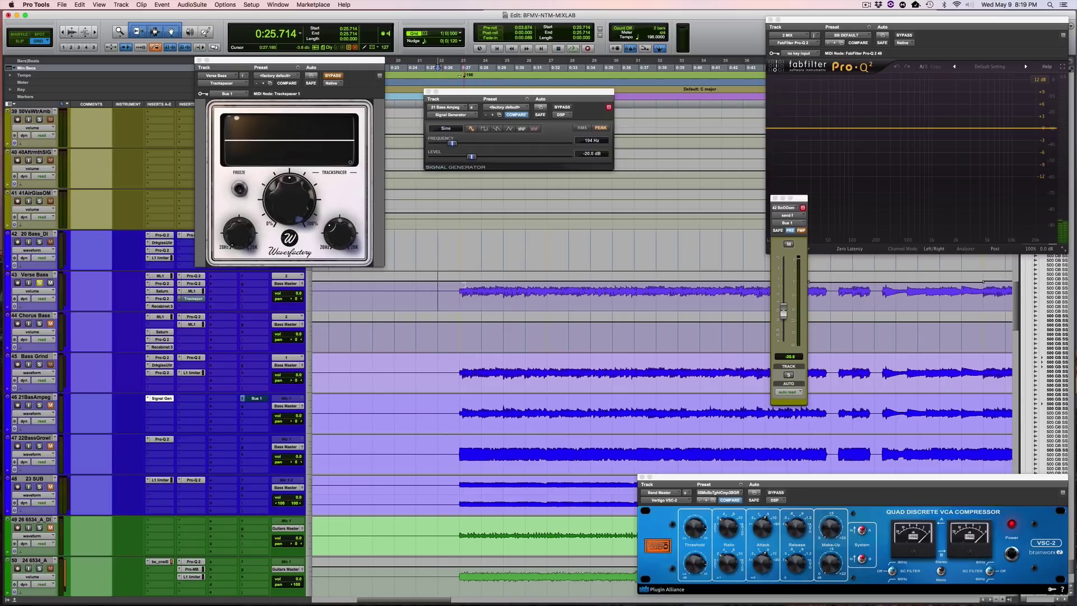
key("space")
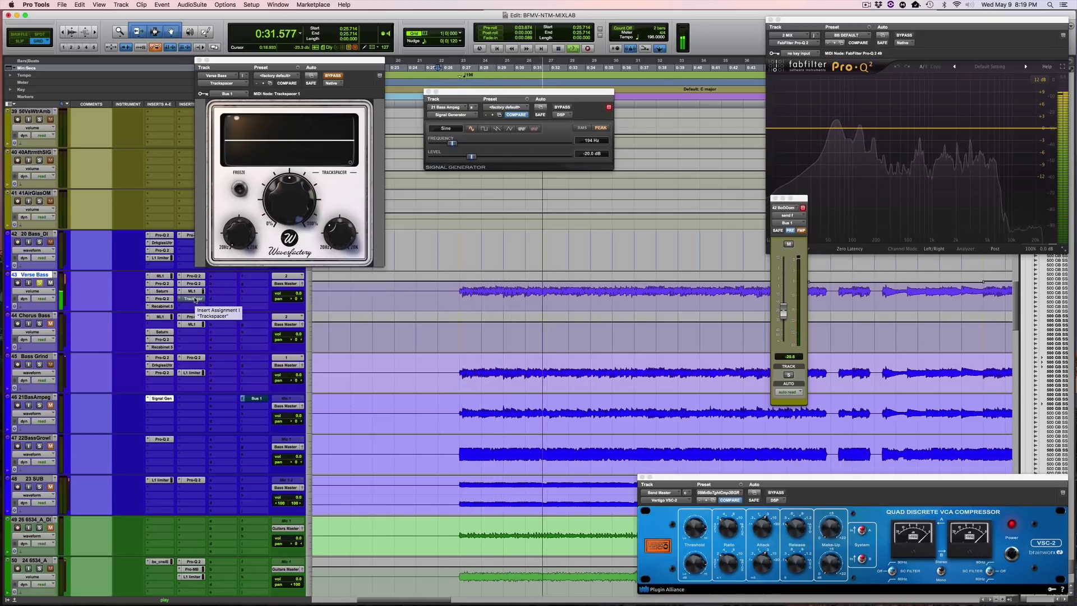
left_click(39, 364)
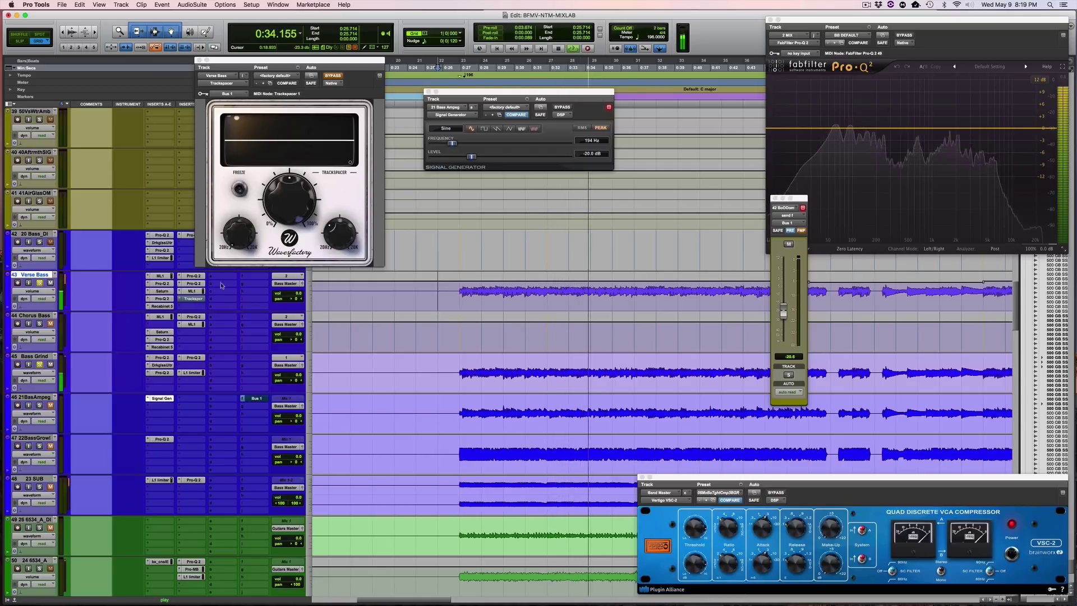
- Compare the soloed Verse Bass and Bass Grind from 0:25.714 with the Trackspacer bypassed and active
left_click(193, 299)
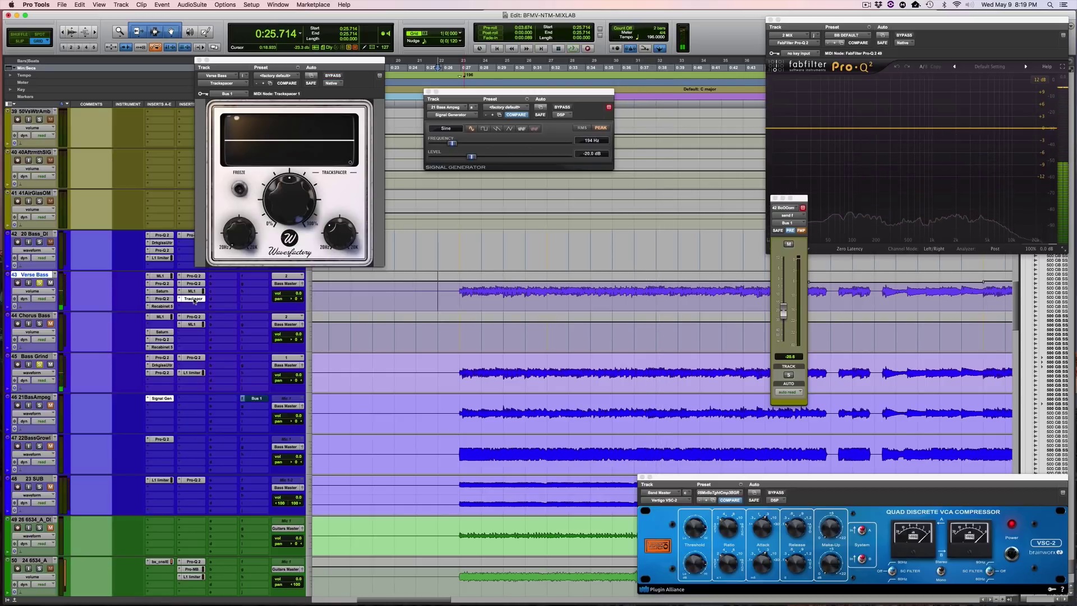
key("space")
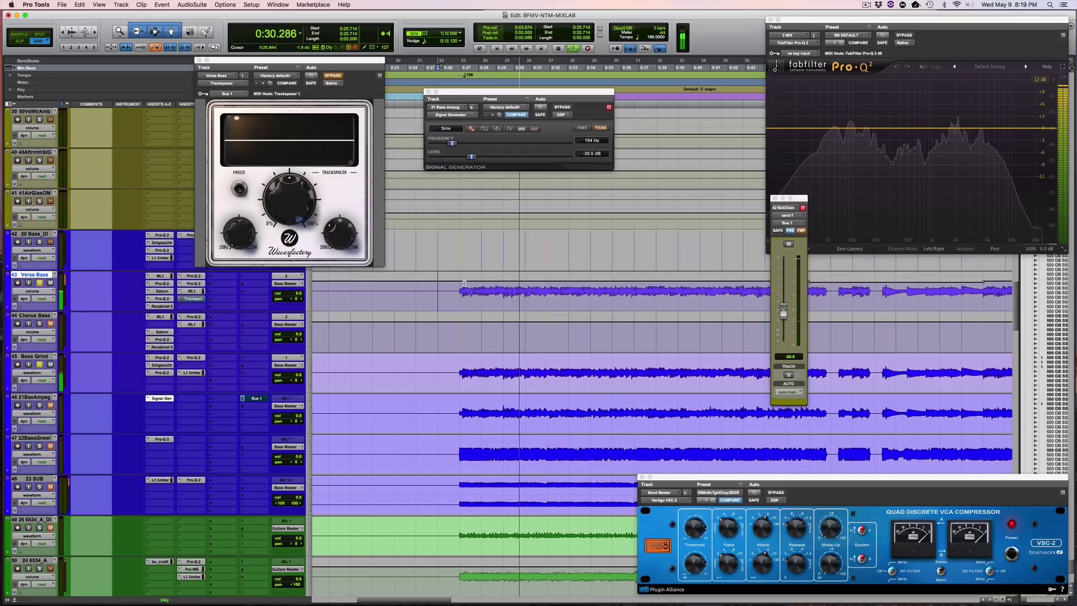
key("space")
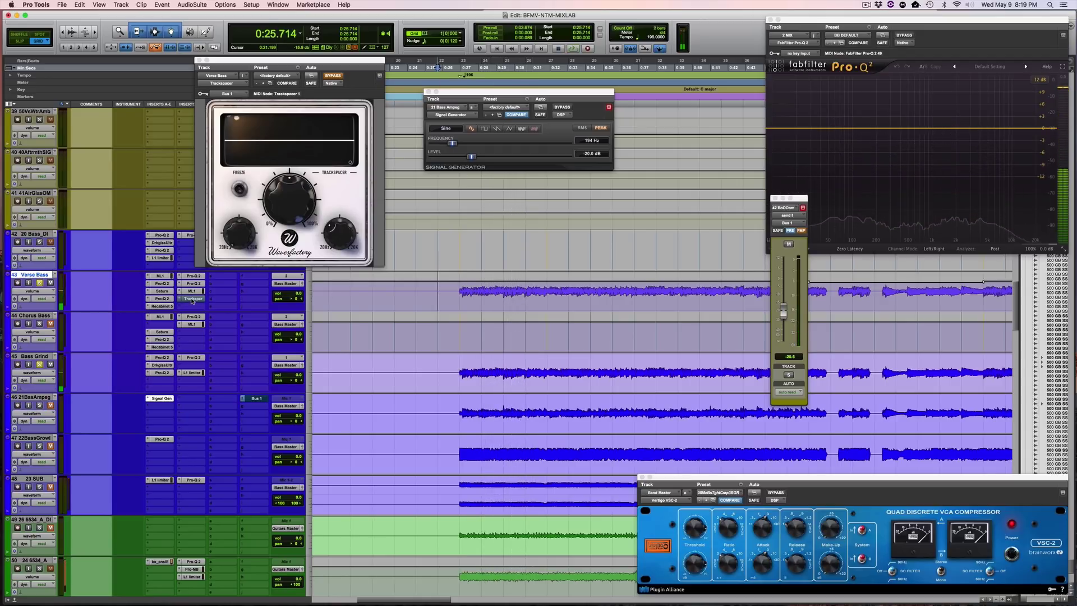
key("space")
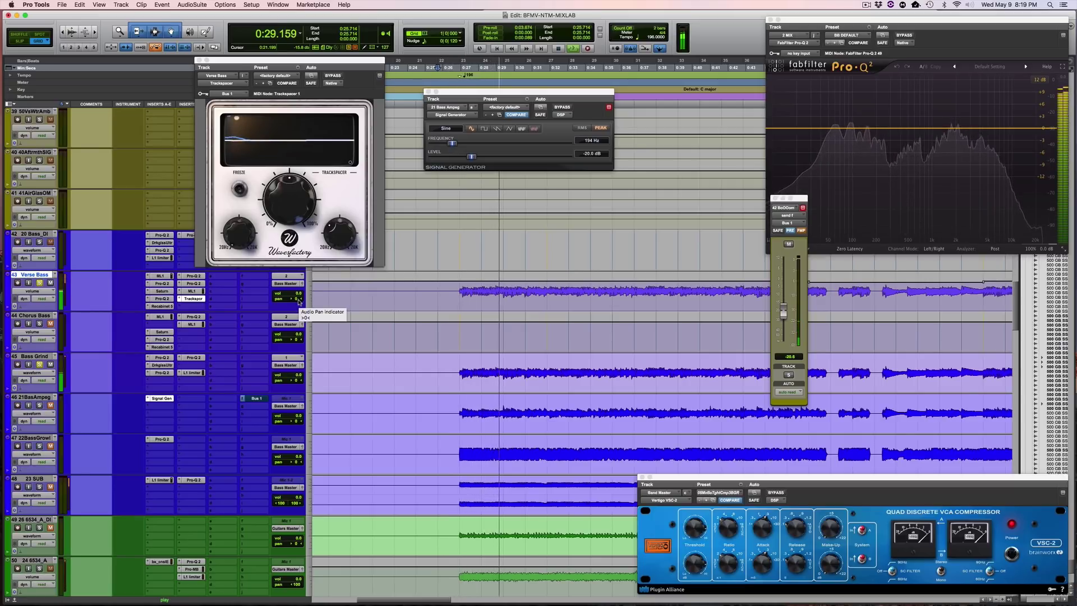
key("space")
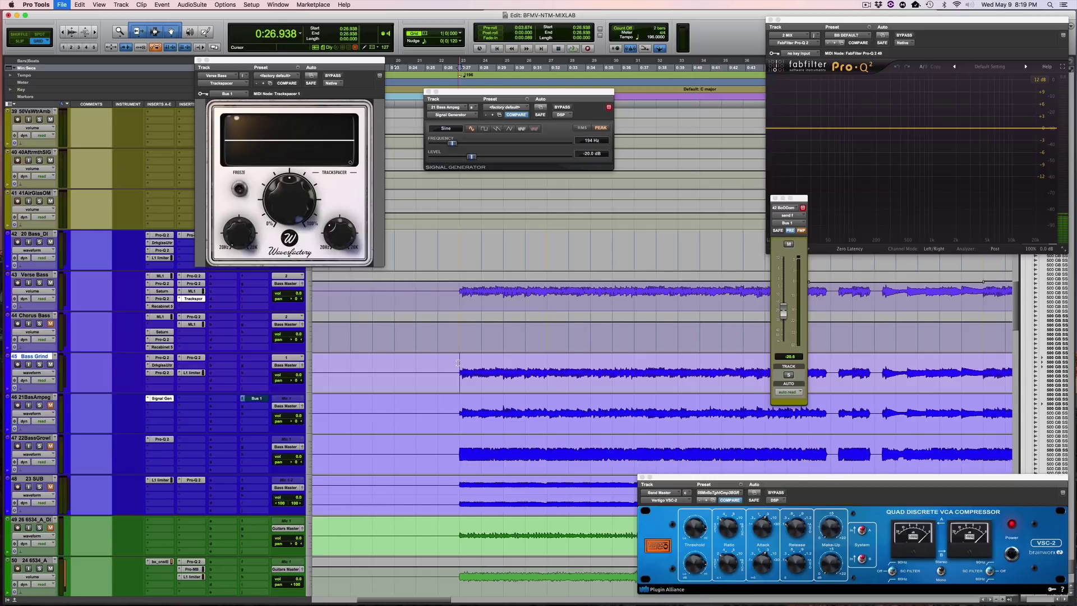
- Toggle the SC filter on the Band Master VSC-2 compressor, with the cursor at 0:26.938 and the bass solos cleared
scroll(443, 368, "left", 5)
scroll(506, 363, "right", 5)
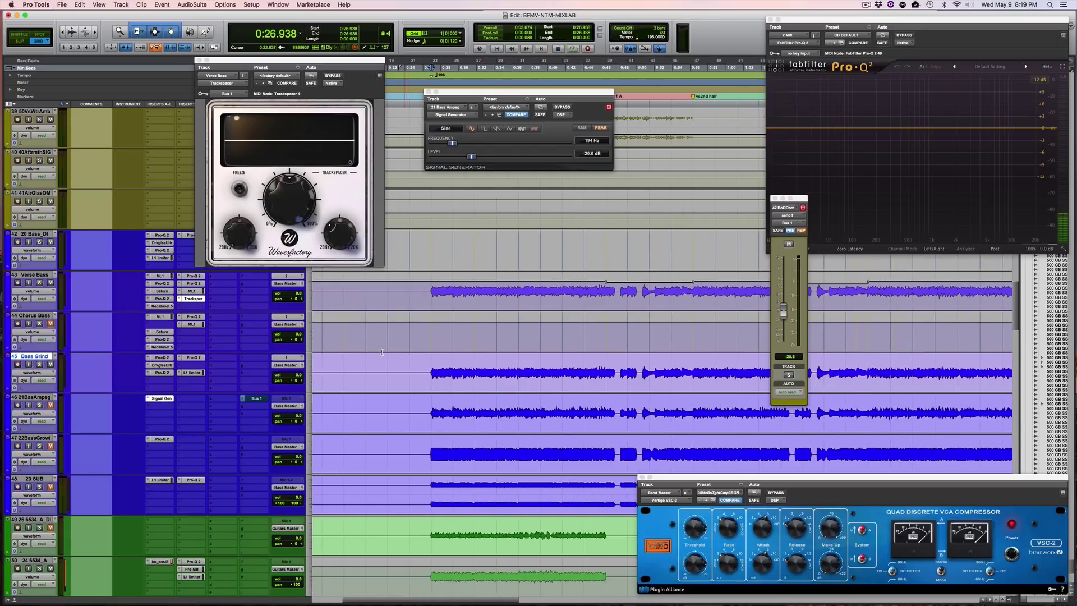
scroll(427, 369, "down", 3)
left_click(892, 572)
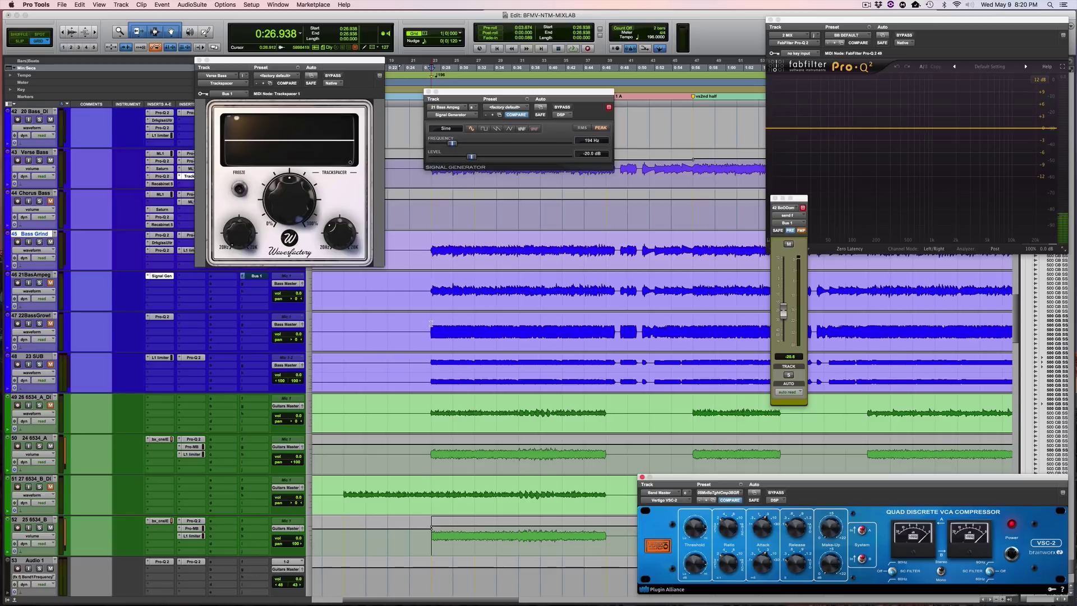
left_click(431, 323)
scroll(415, 298, "down", 5)
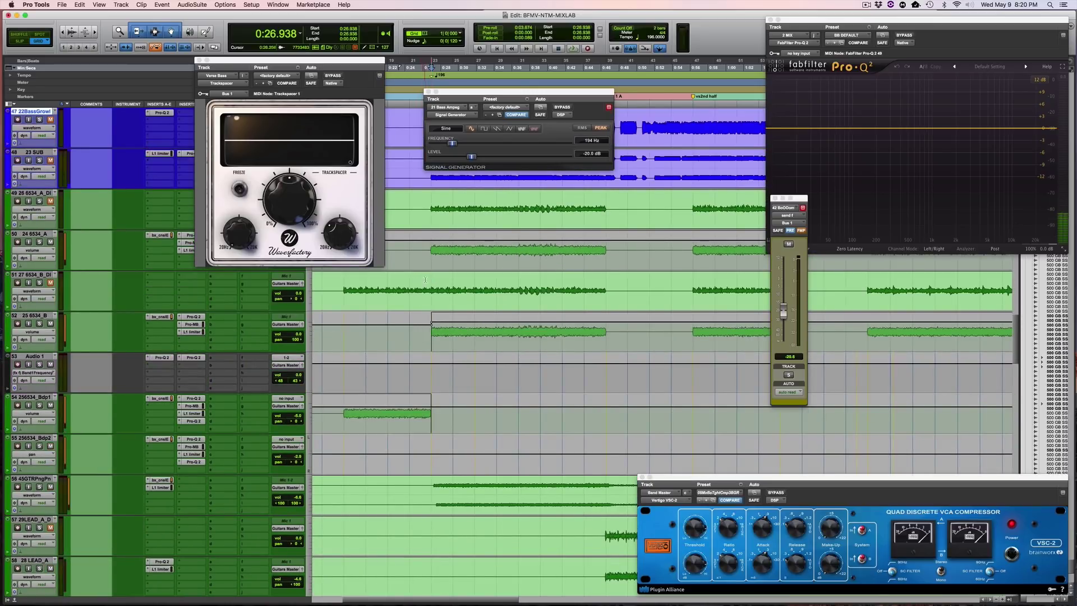
- Play the full mix from 0:24.489 through the bass drop, checking the tracks from the drum masters up to 42 BoOOom
key("space")
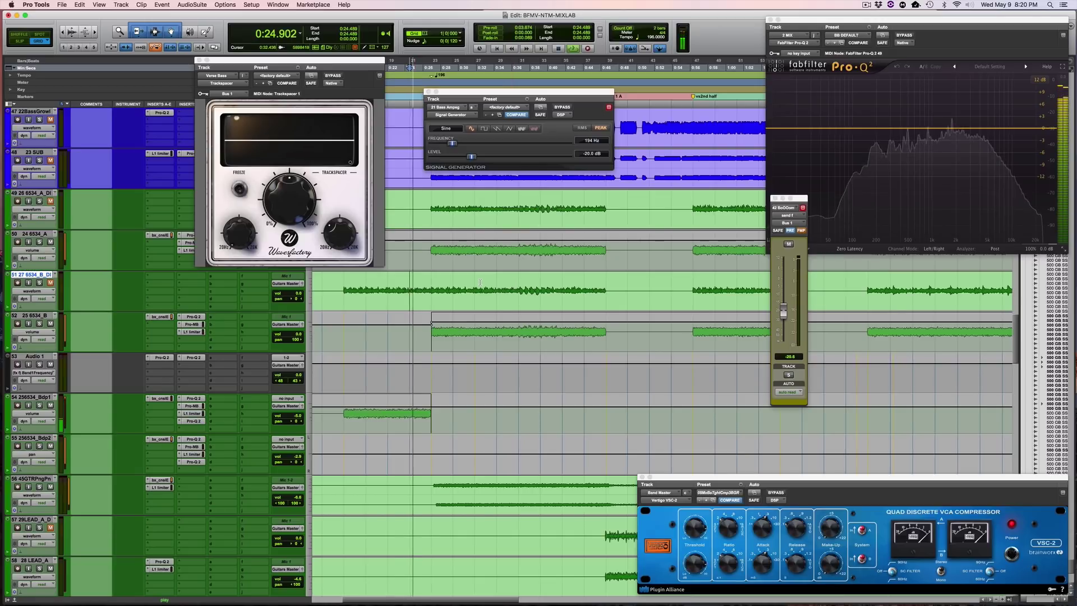
scroll(425, 337, "down", 15)
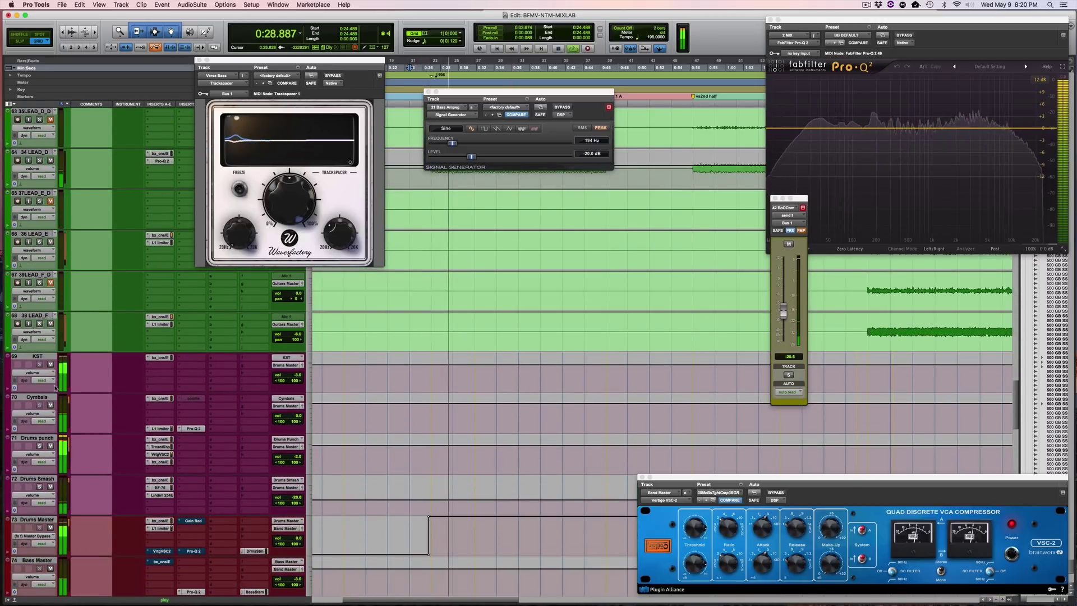
scroll(69, 342, "up", 2)
scroll(69, 342, "up", 20)
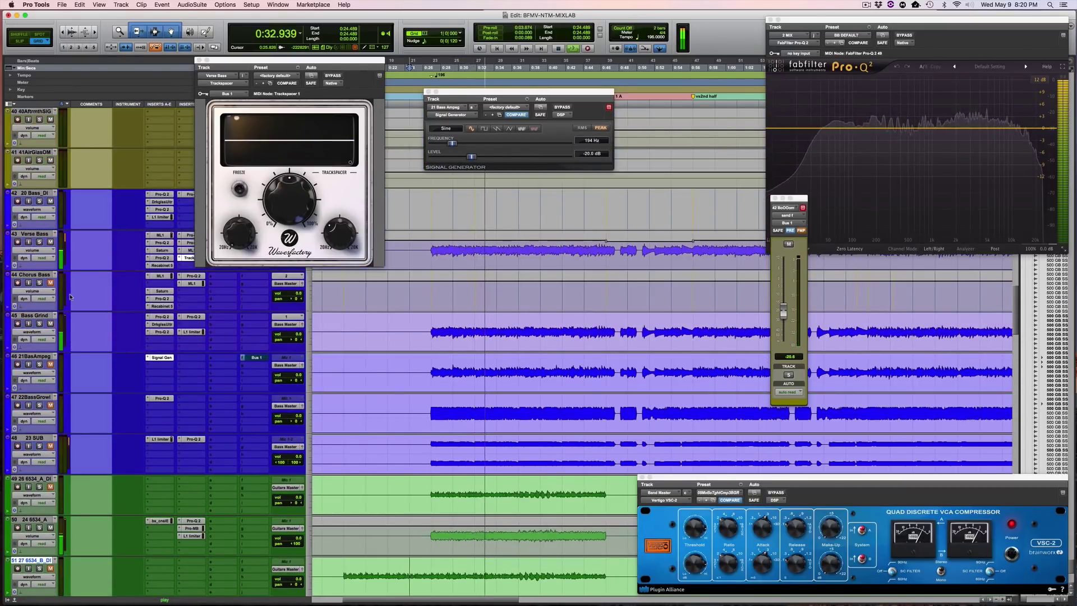
scroll(69, 341, "up", 9)
scroll(70, 296, "up", 3)
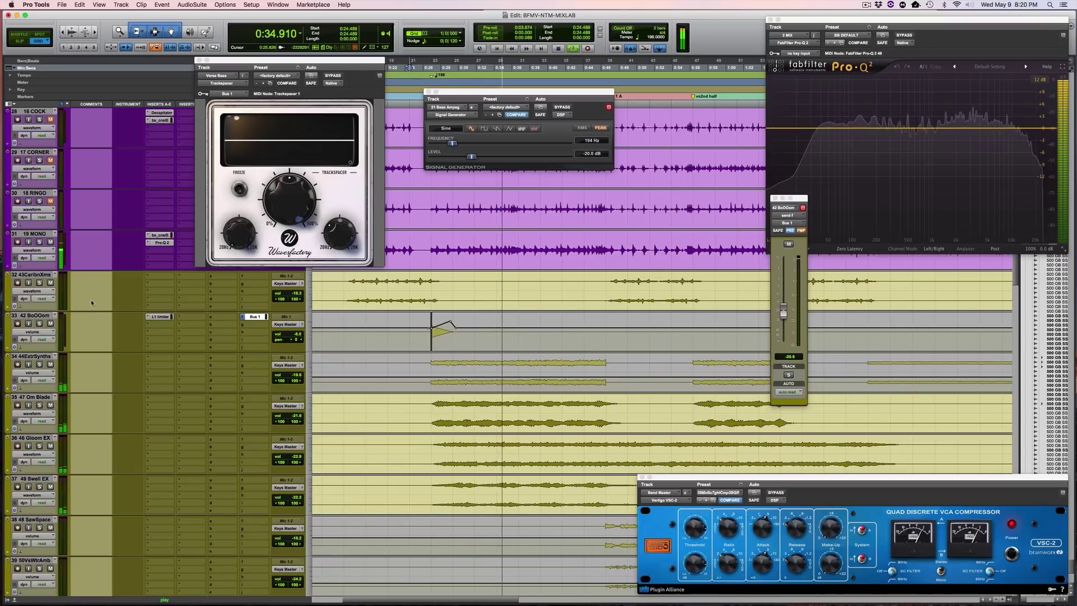
- Solo 42 BoOOom and replay the drop from 0:24.489 after toggling the Band Master VSC-2's SC filter
key("space")
left_click(40, 324)
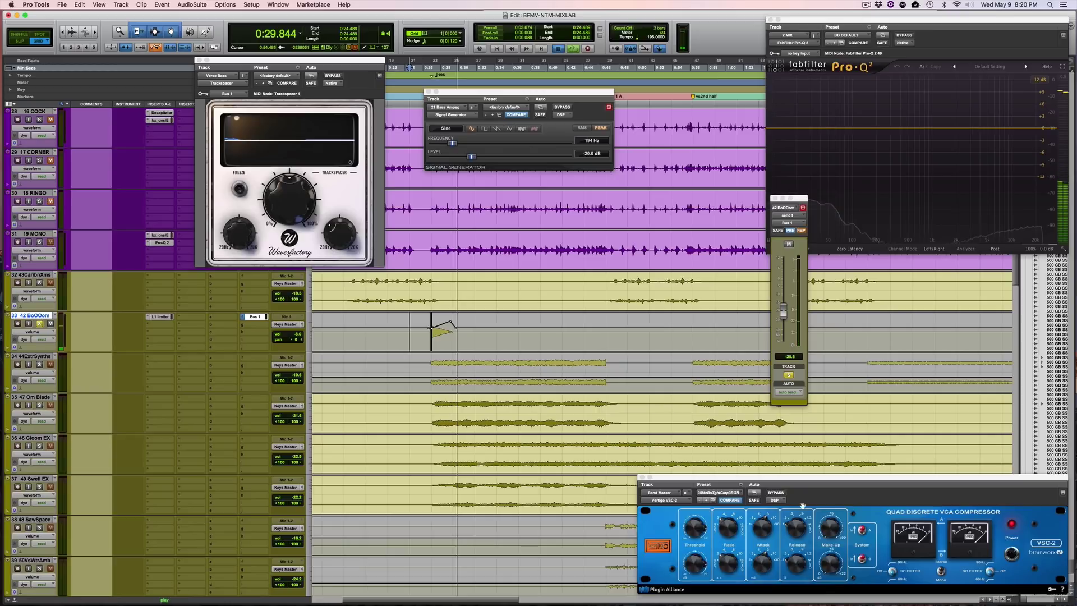
key("space")
left_click(892, 571)
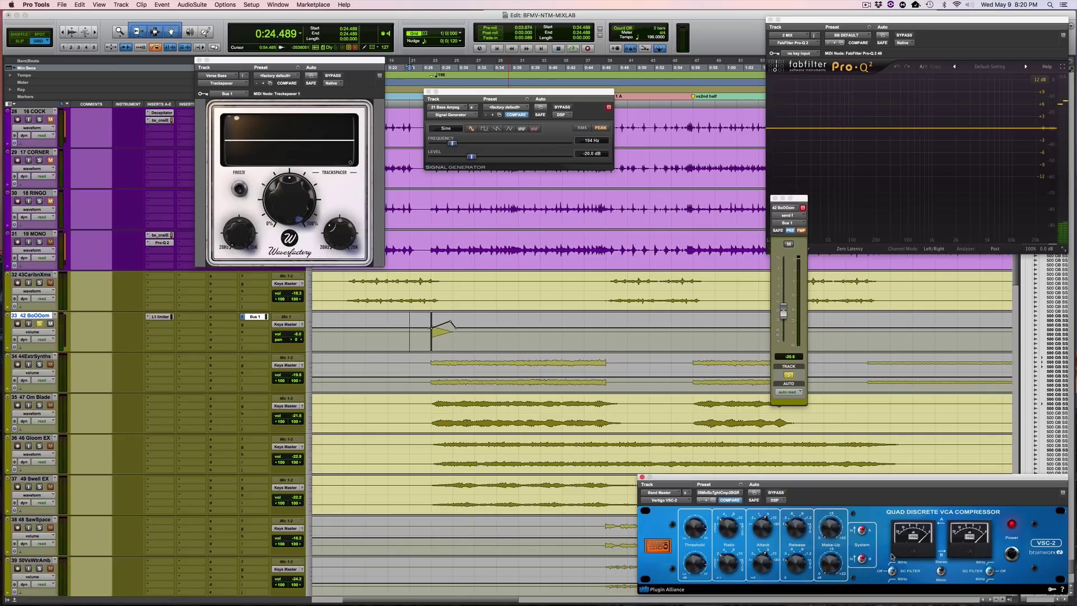
key("space")
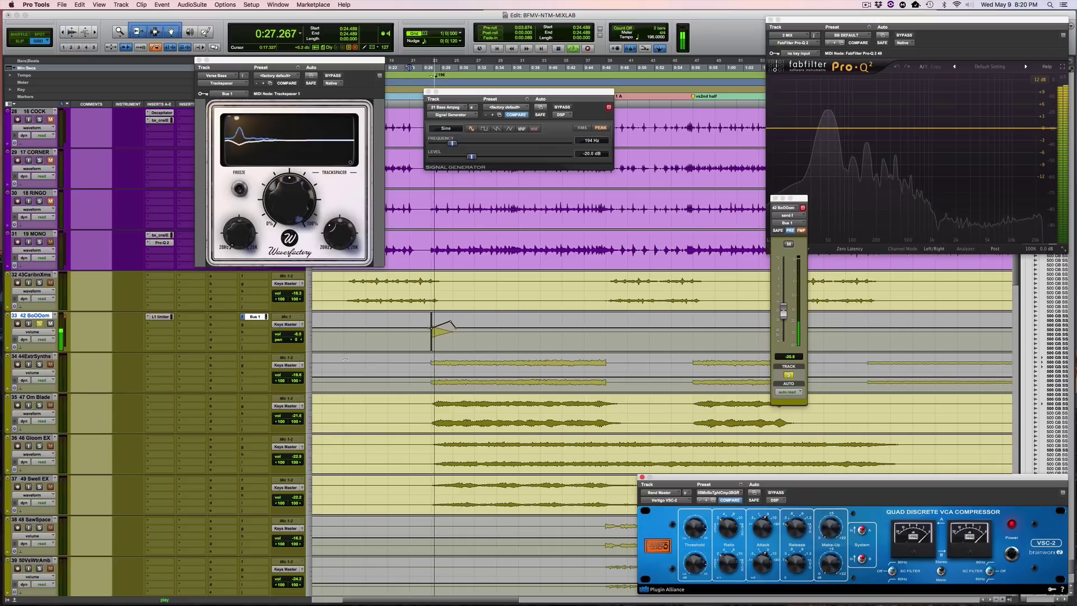
- Clear the 42 BoOOom solo and play the full mix from 0:24.489 through the bass drop
key("space")
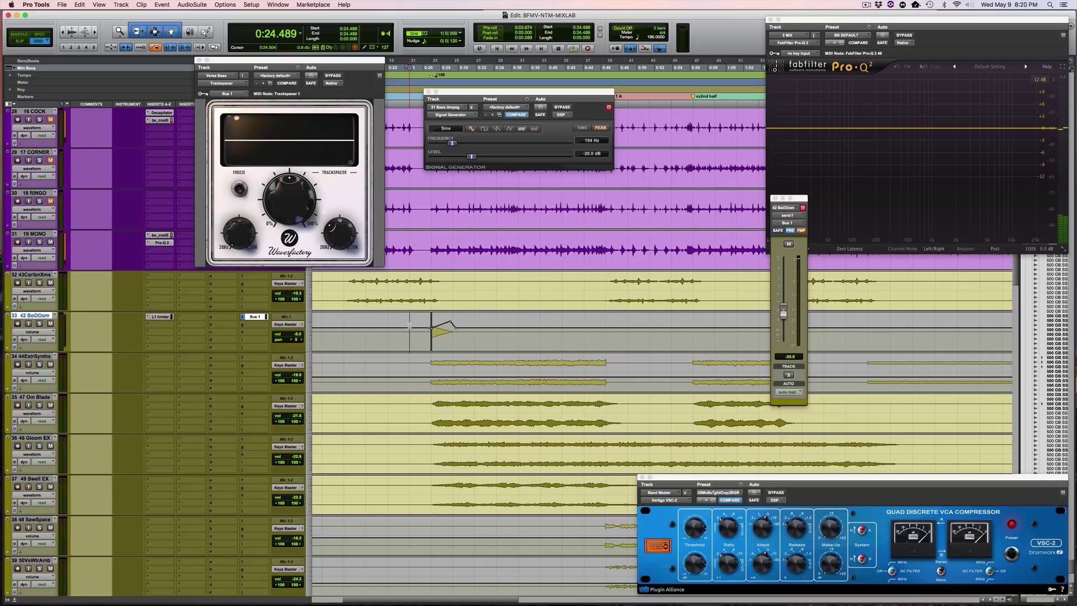
key("space")
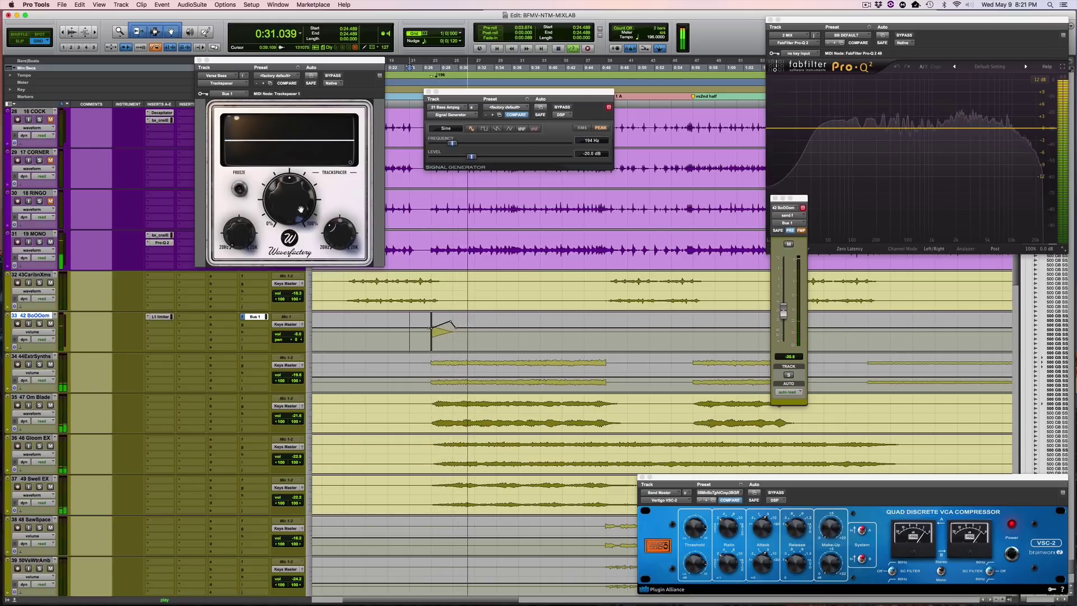
key("space")
- Close and deactivate the Trackspacer on Verse Bass, and insert a mono FabFilter Pro-MB in the slot below it
left_click(199, 60)
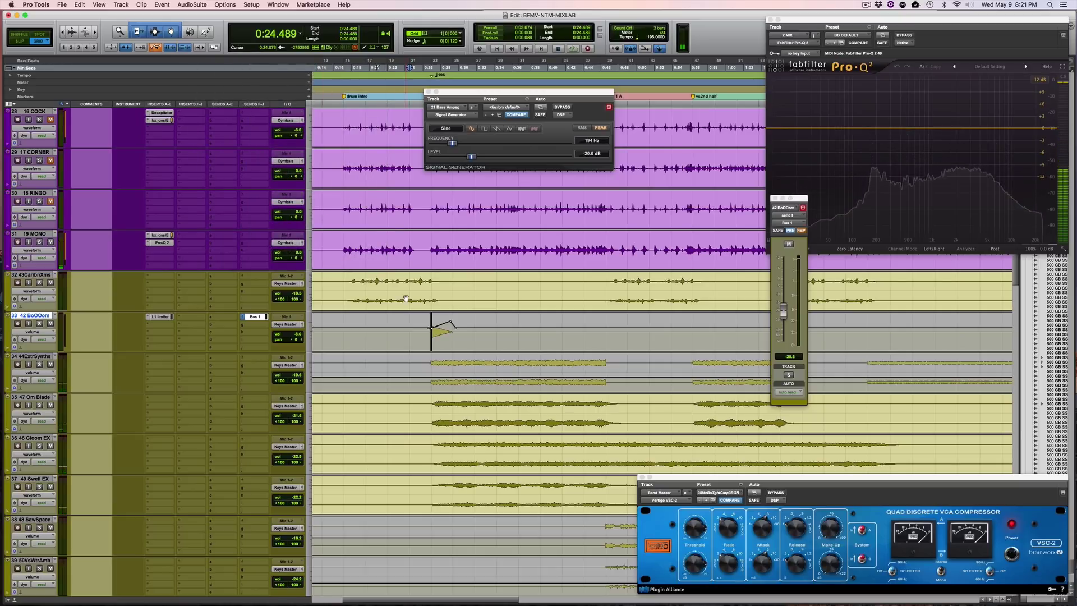
scroll(420, 299, "down", 1)
scroll(420, 298, "down", 11)
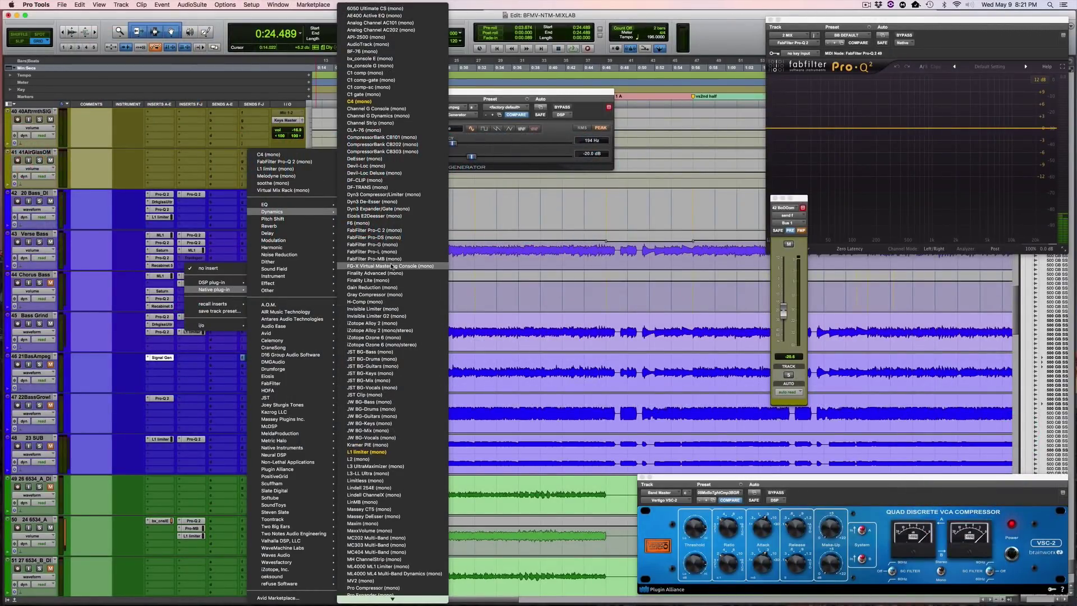
left_click(391, 259)
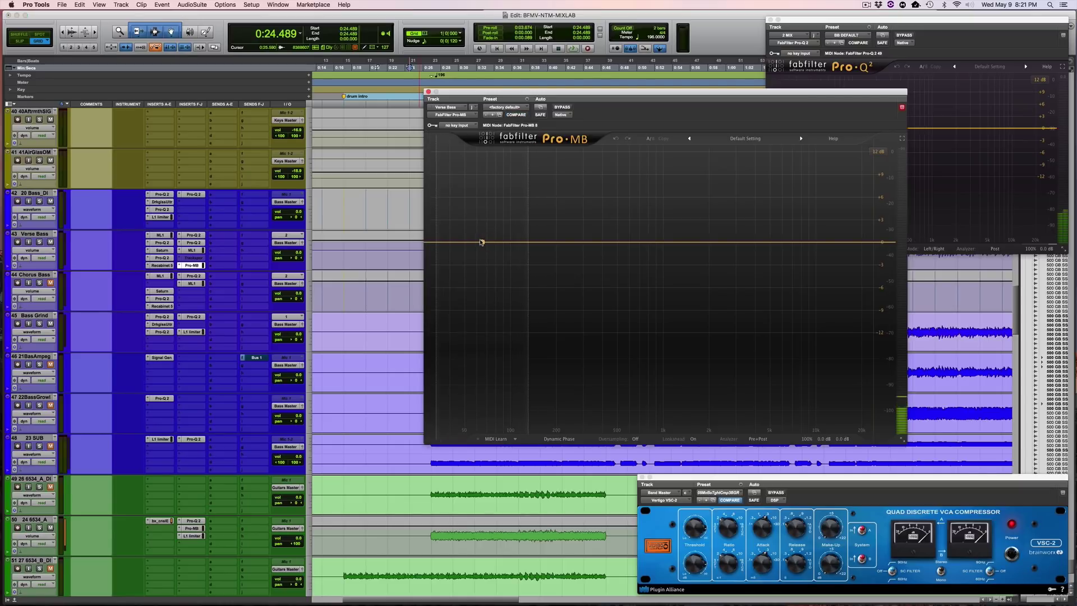
- Add a low band at 60 Hz in the Pro-MB, set its key input to Bus 1, and use the external side chain
left_click(474, 243)
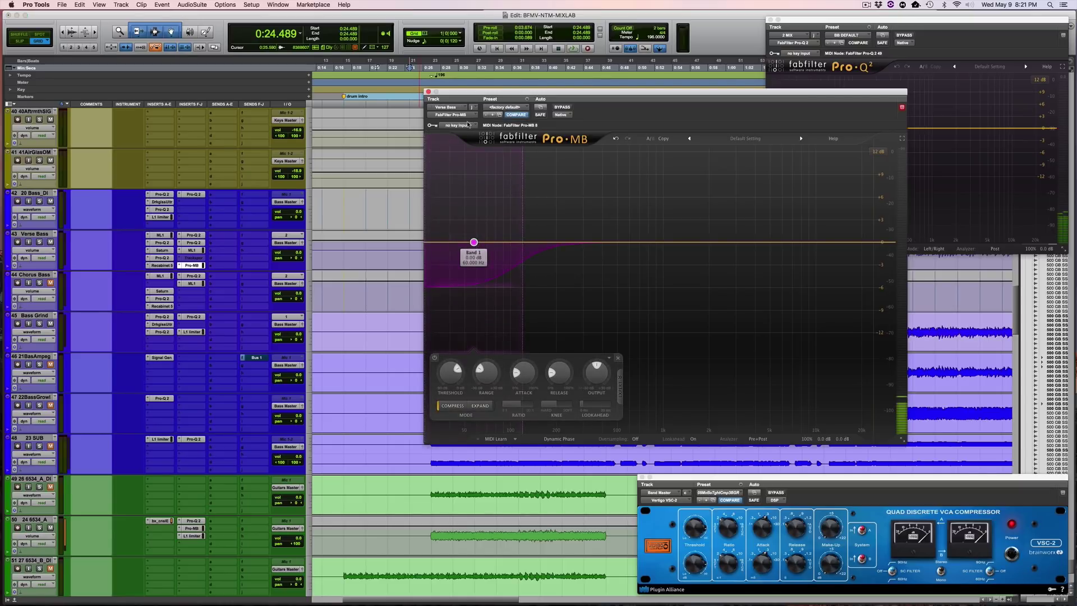
left_click(468, 125)
mouse_move(467, 150)
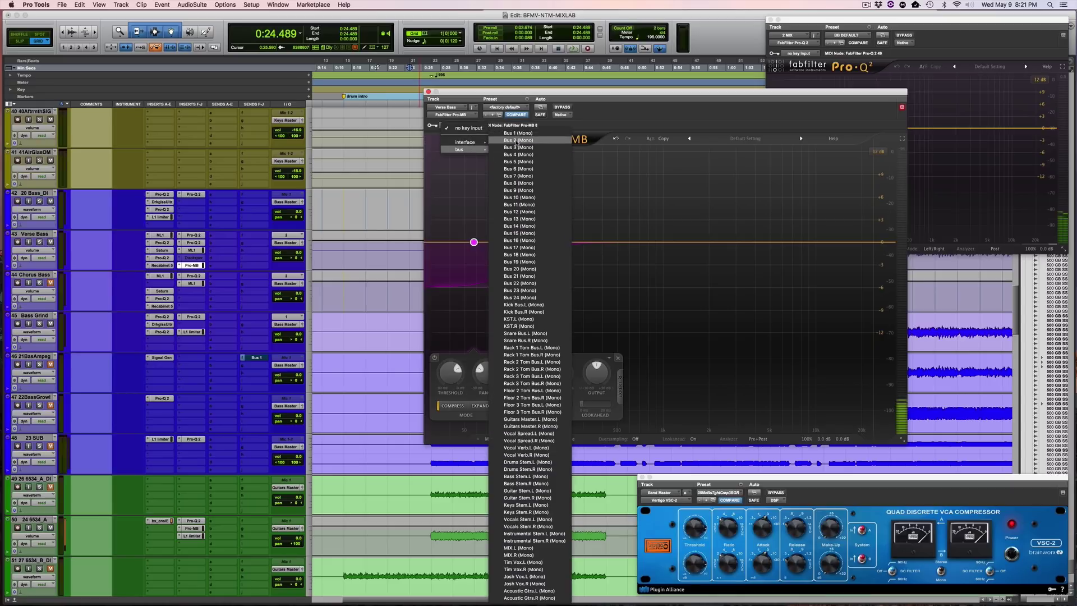
left_click(516, 134)
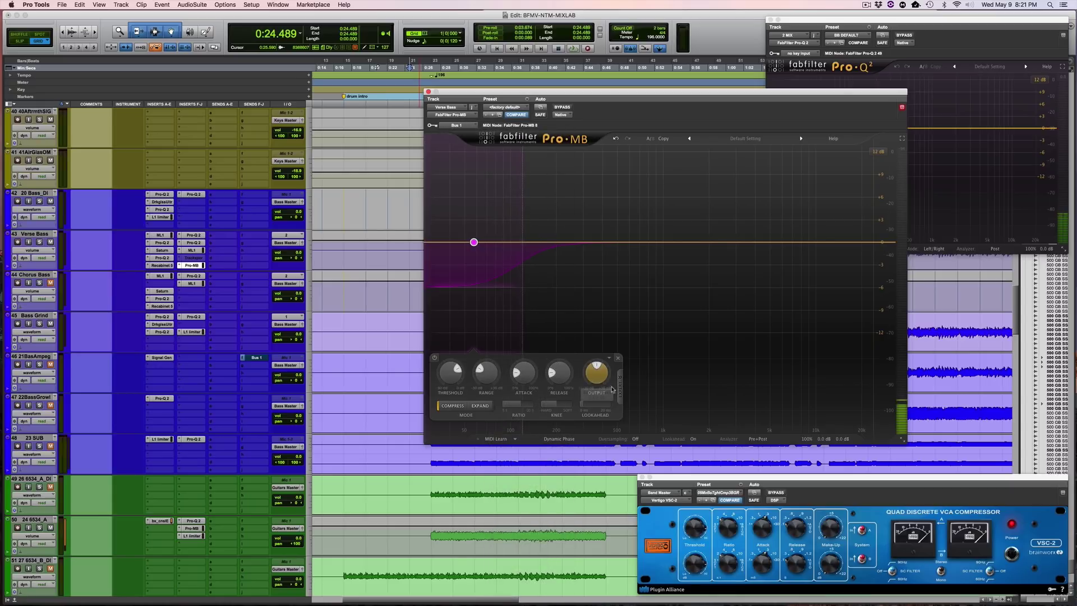
left_click(620, 387)
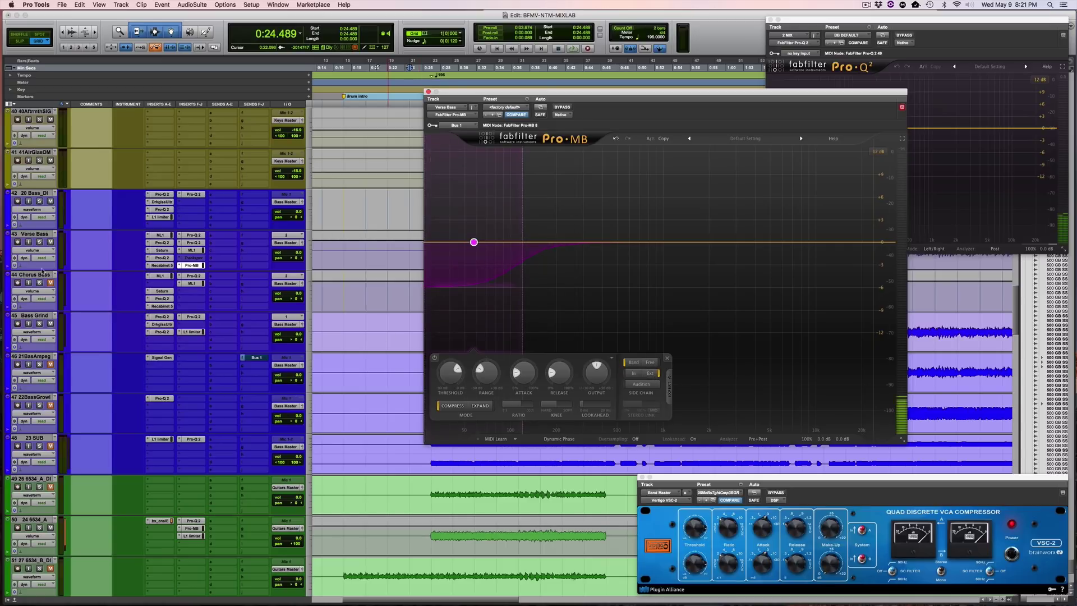
- Solo Verse Bass and play it from 0:24.489, moving the Pro-MB window clear of the track's waveform
left_click(39, 242)
key("space")
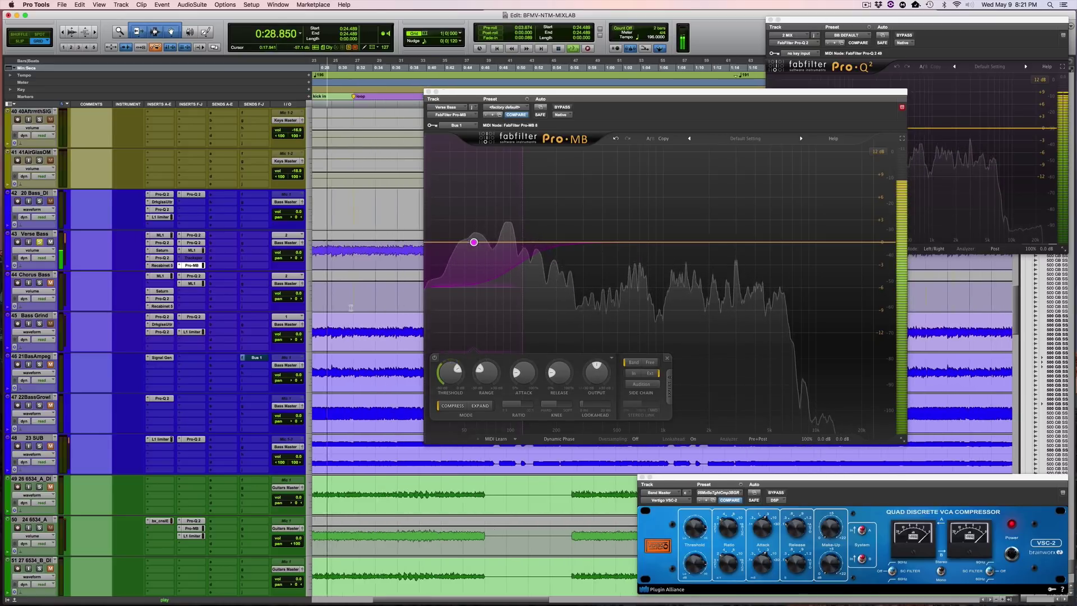
left_click_drag(452, 88, 659, 44)
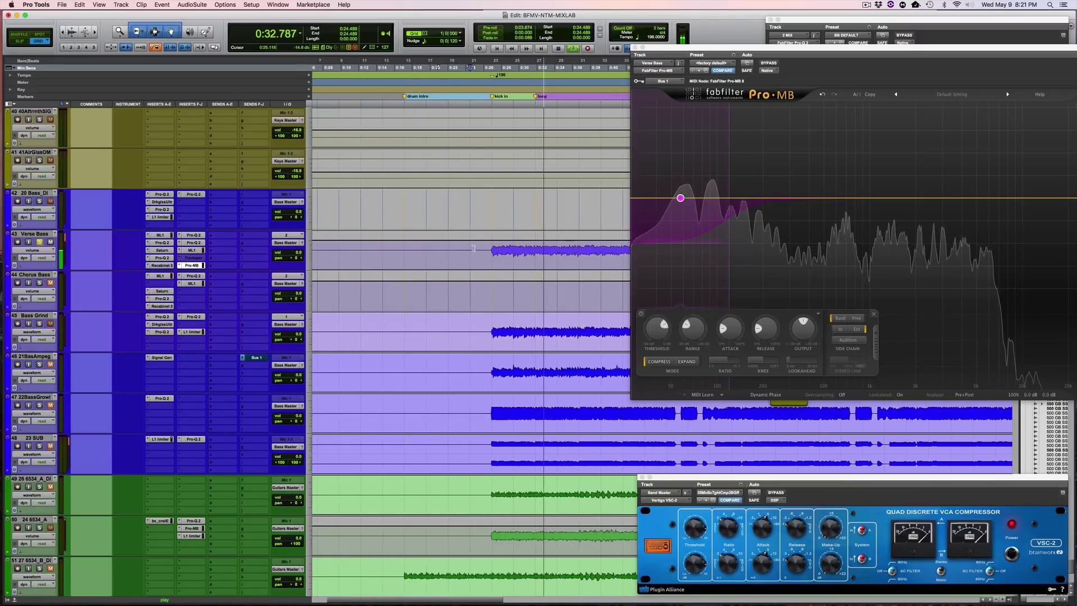
key("space")
- Select the opening stretch of Verse Bass from 0:26.938 and loop it, with the Pro-MB window repositioned beside it
scroll(526, 247, "up", 2)
left_click(386, 245)
key("space")
left_click_drag(386, 245, 473, 245)
key("space")
key("space")
left_click_drag(659, 48, 499, 40)
key("space")
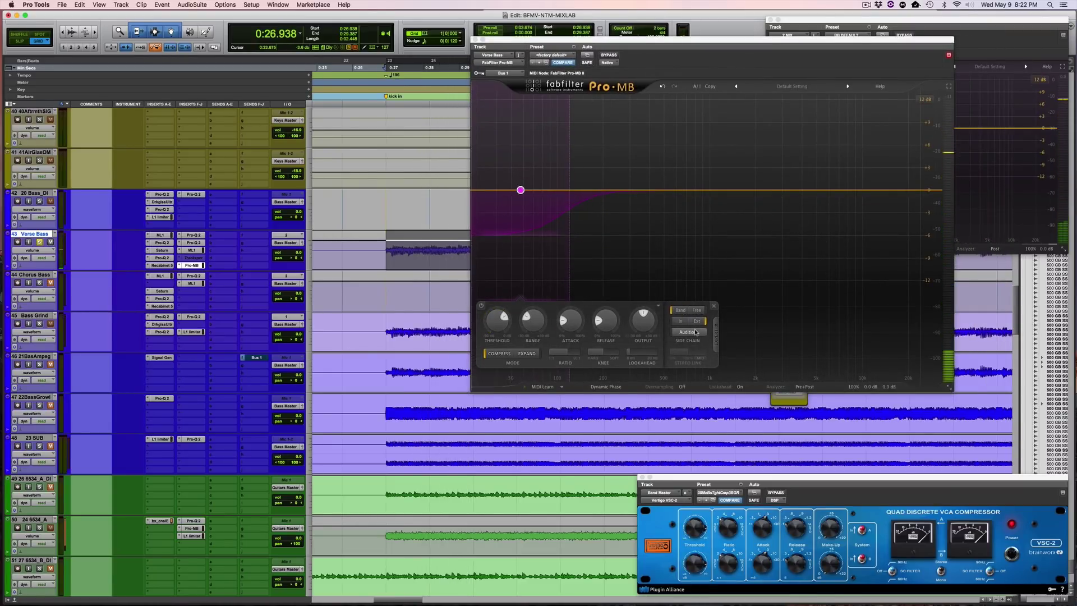
- Audition the Pro-MB's side chain while looping Verse Bass, and lower the band's threshold to about -38 dB
key("space")
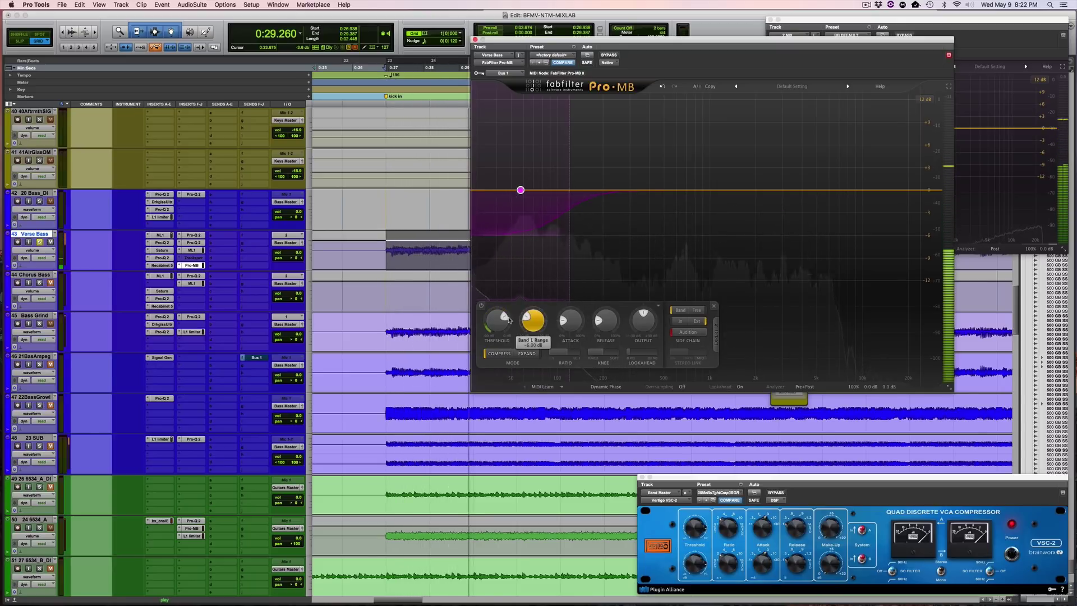
left_click_drag(504, 316, 485, 312)
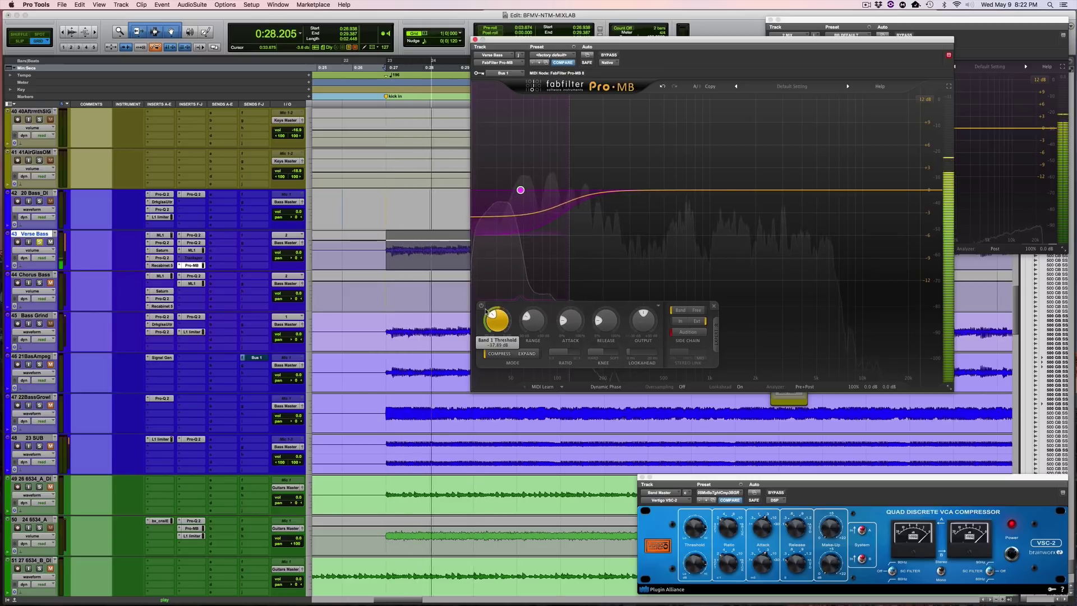
mouse_move(520, 193)
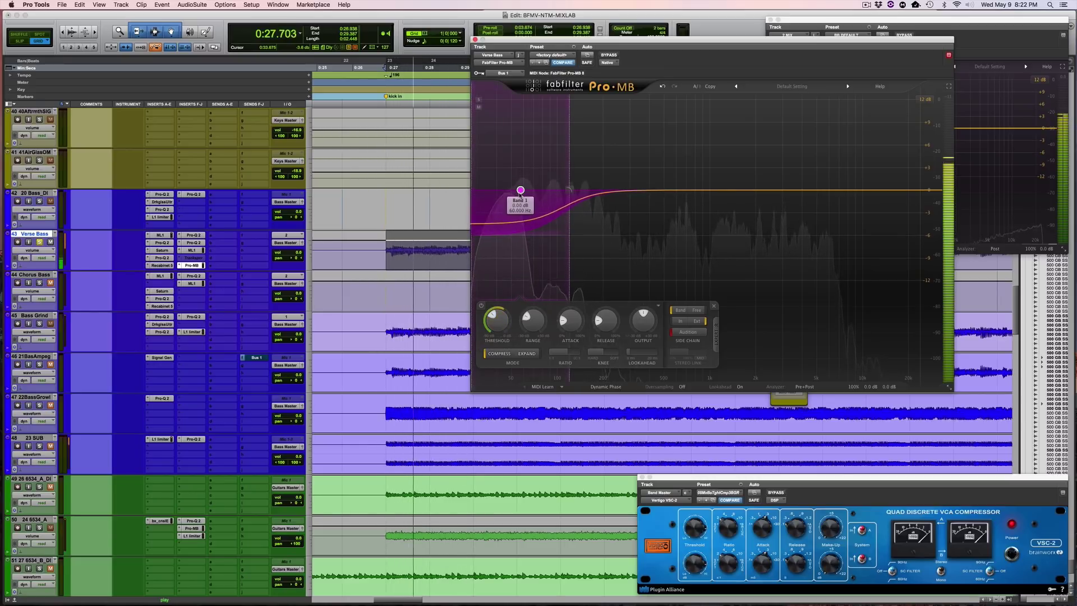
key("space")
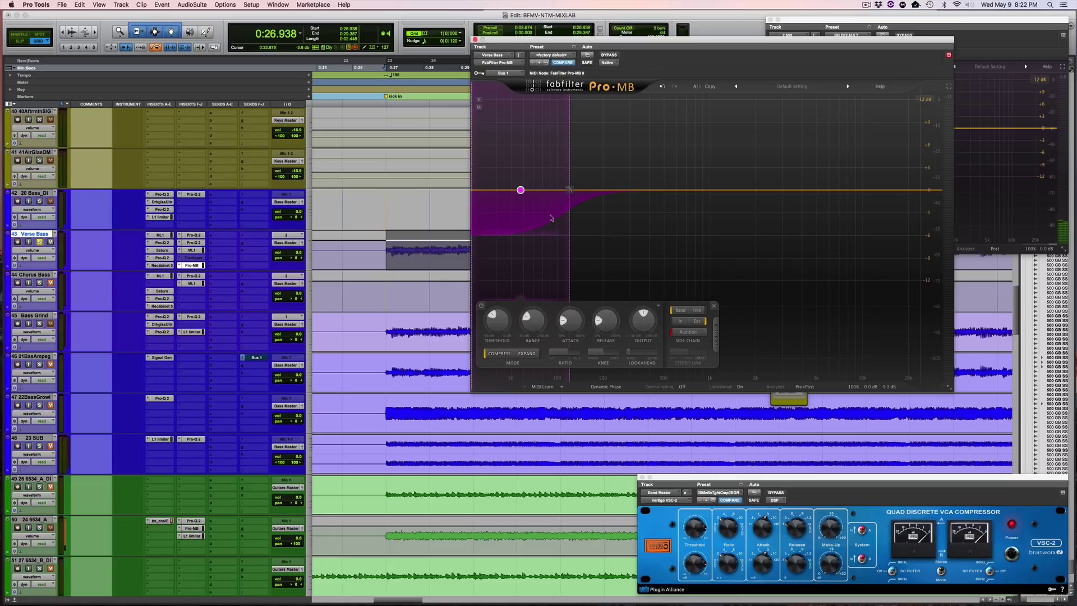
key("space")
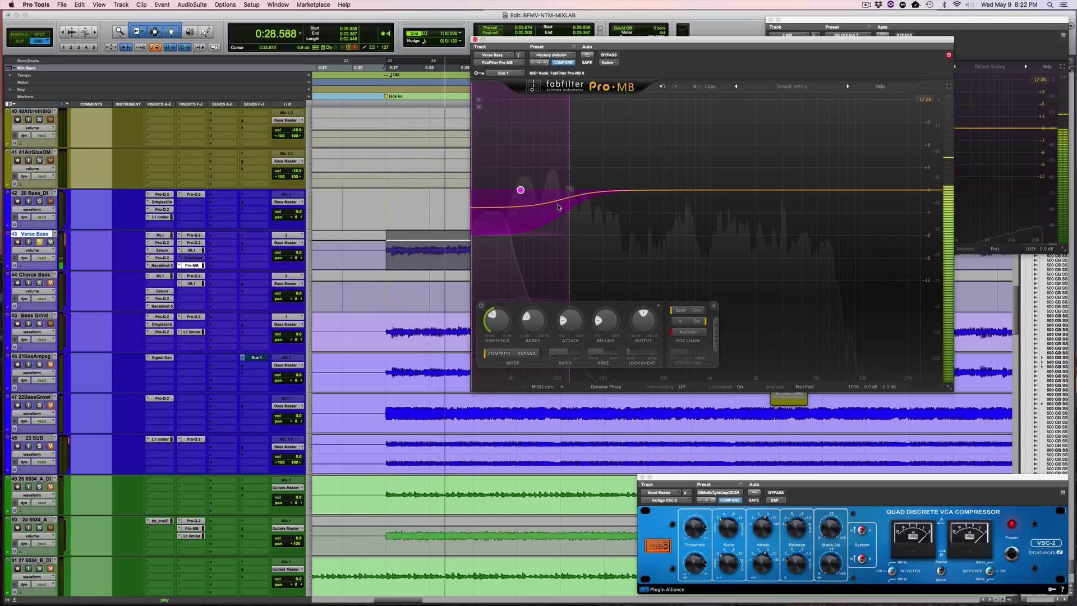
key("space")
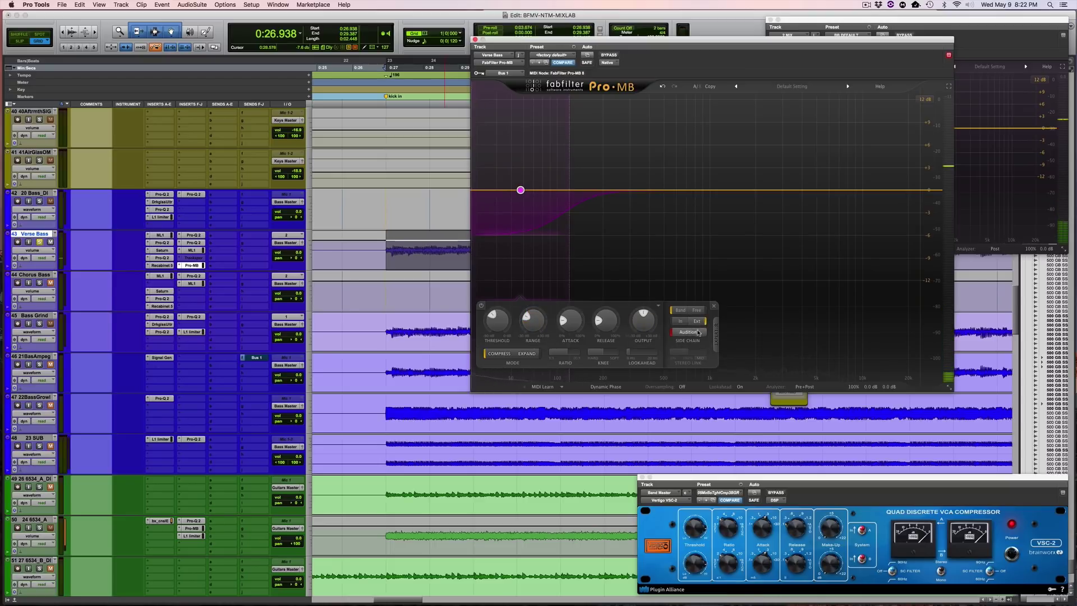
- Turn off the side-chain audition and play the ducked Verse Bass, replaying it from 0:26.938 without the loop selection
left_click(698, 332)
key("space")
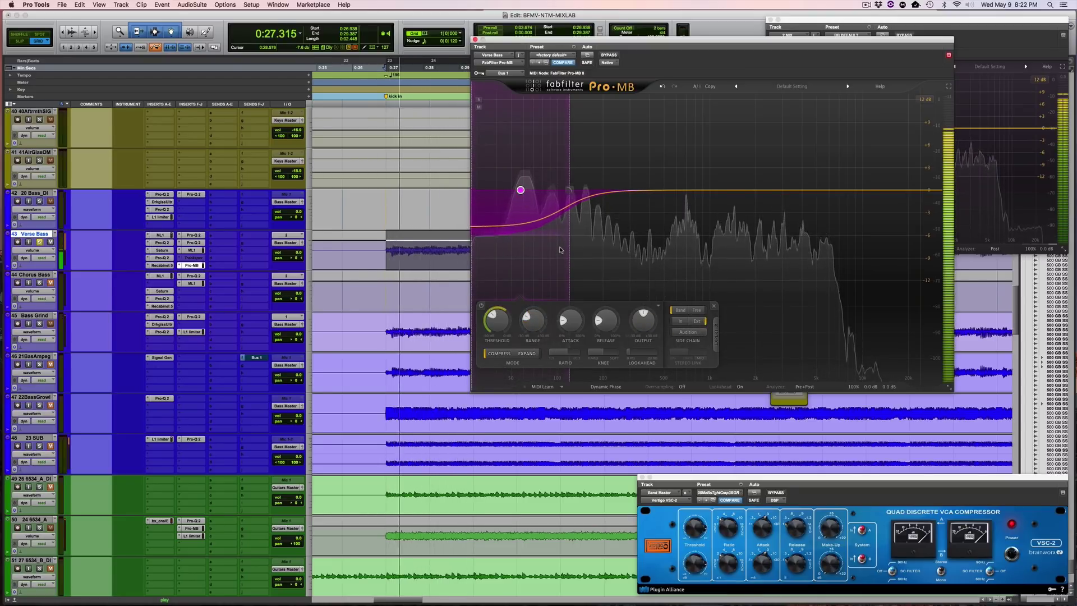
key("space")
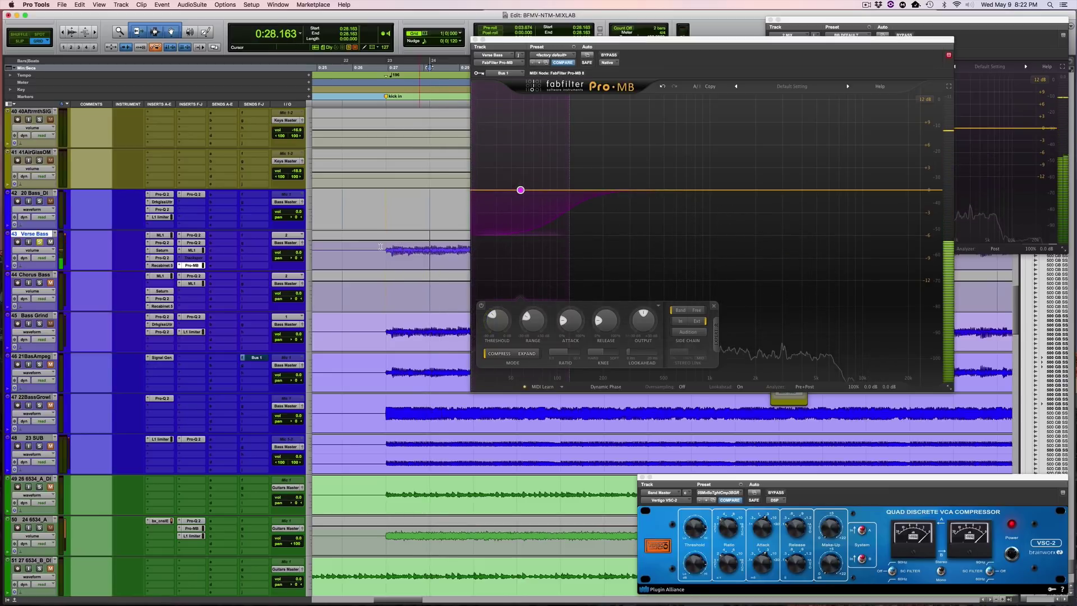
key("space")
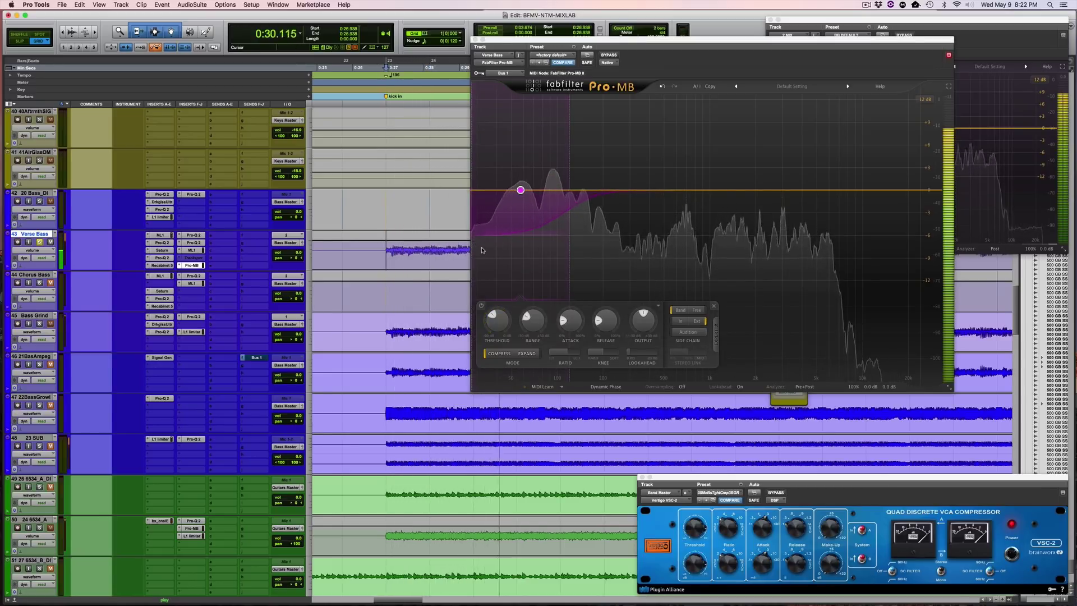
key("space")
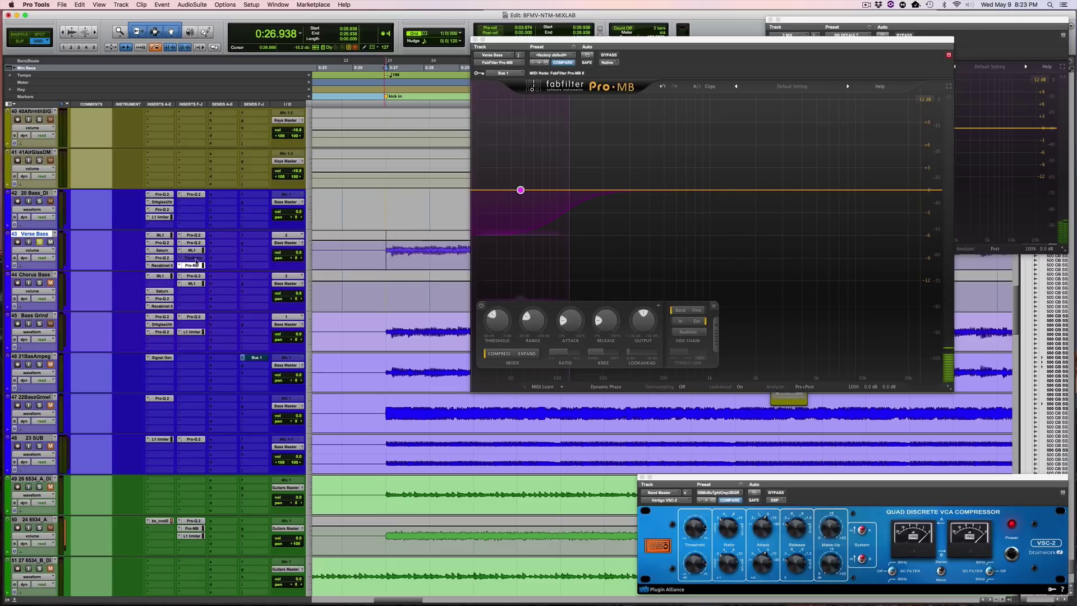
- Deactivate the Pro-MB on Verse Bass, reactivate and open the Trackspacer, and place the cursor at 0:26.938
left_click(195, 261, "ctrl+super")
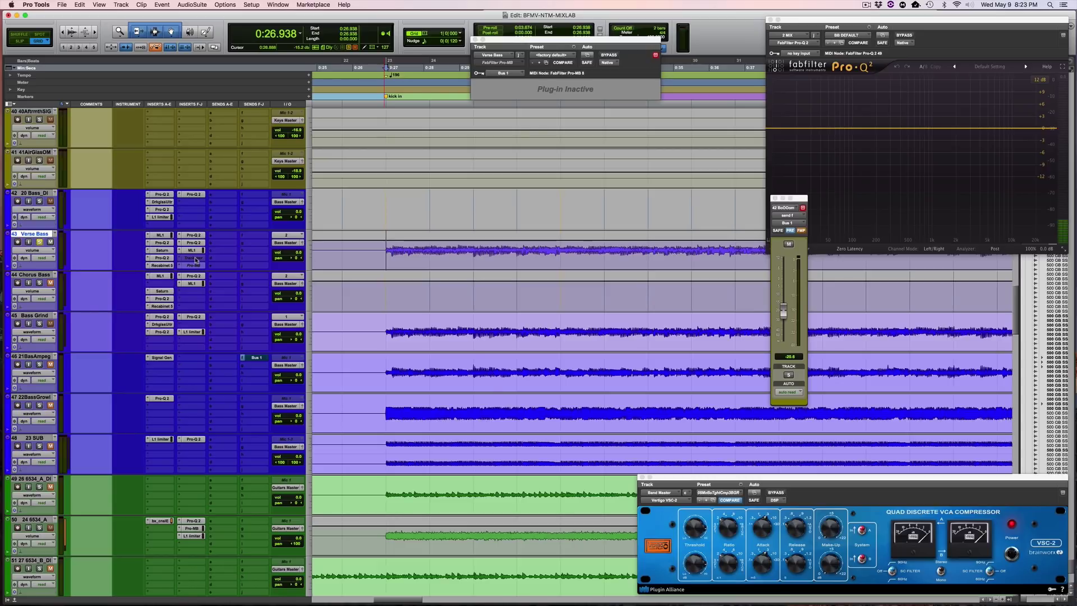
left_click(196, 258, "ctrl+super")
left_click(195, 258)
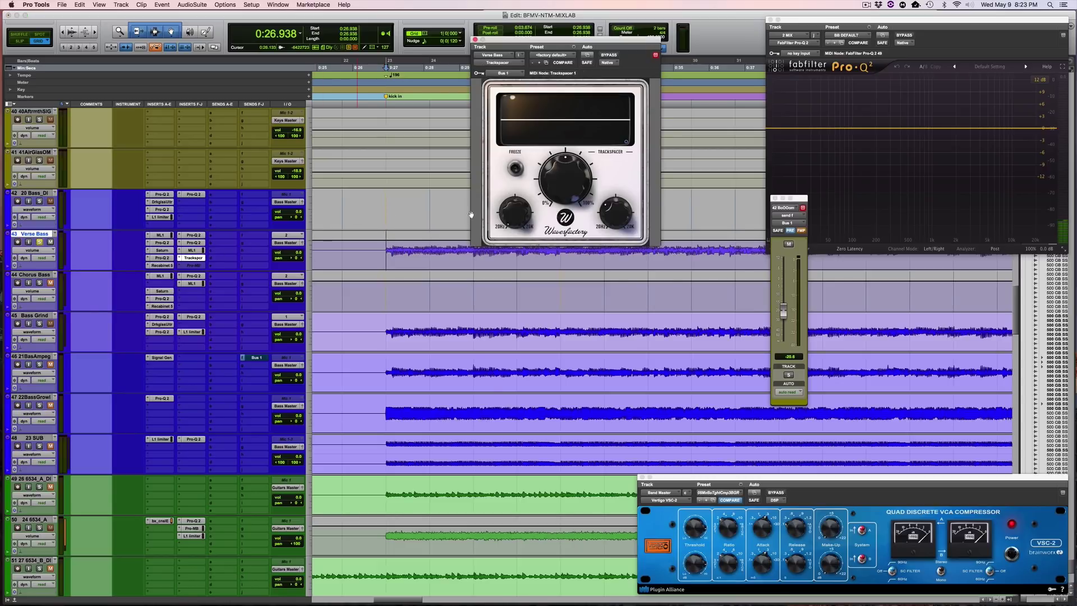
left_click(386, 250)
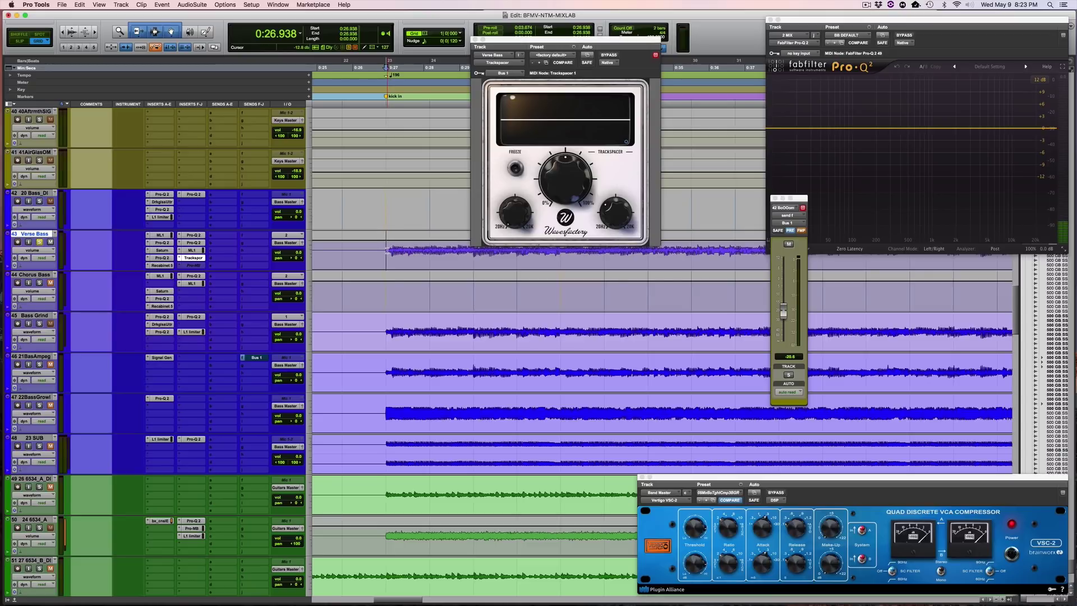